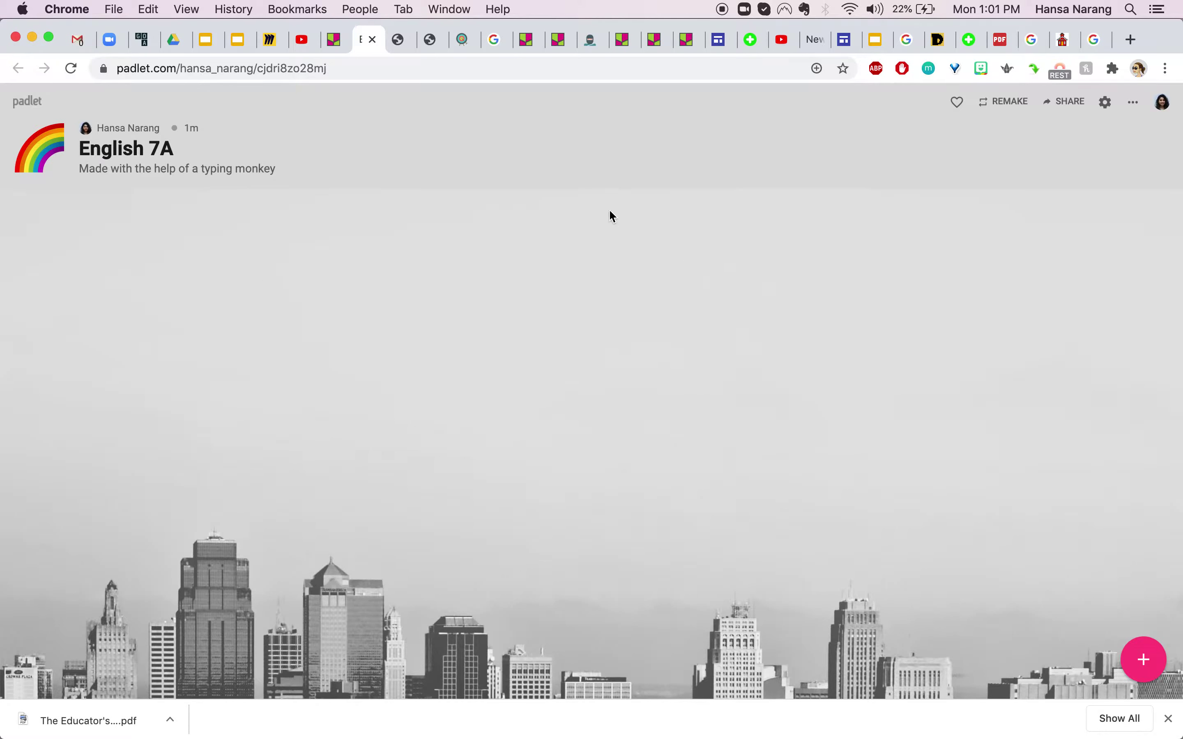
Create a new post titled with the author's first name and body 'Write something here'.
click(1146, 663)
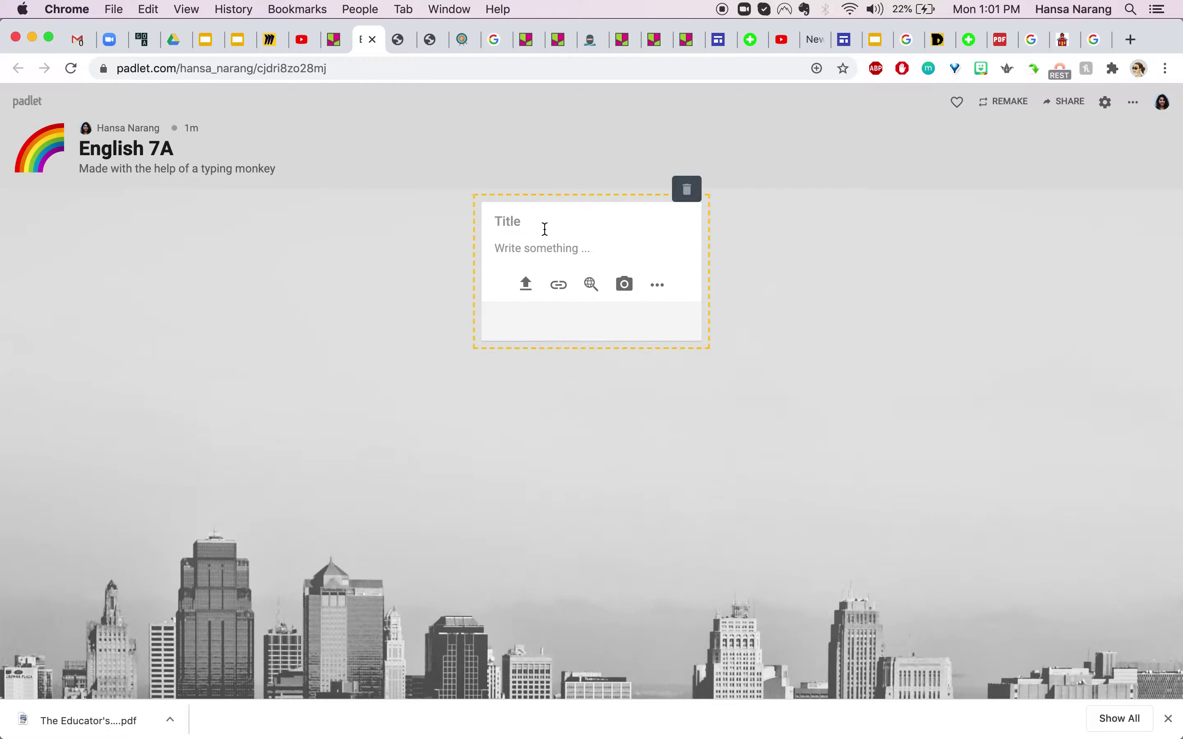
text(Hsn)
text(nsa)
key(Tab)
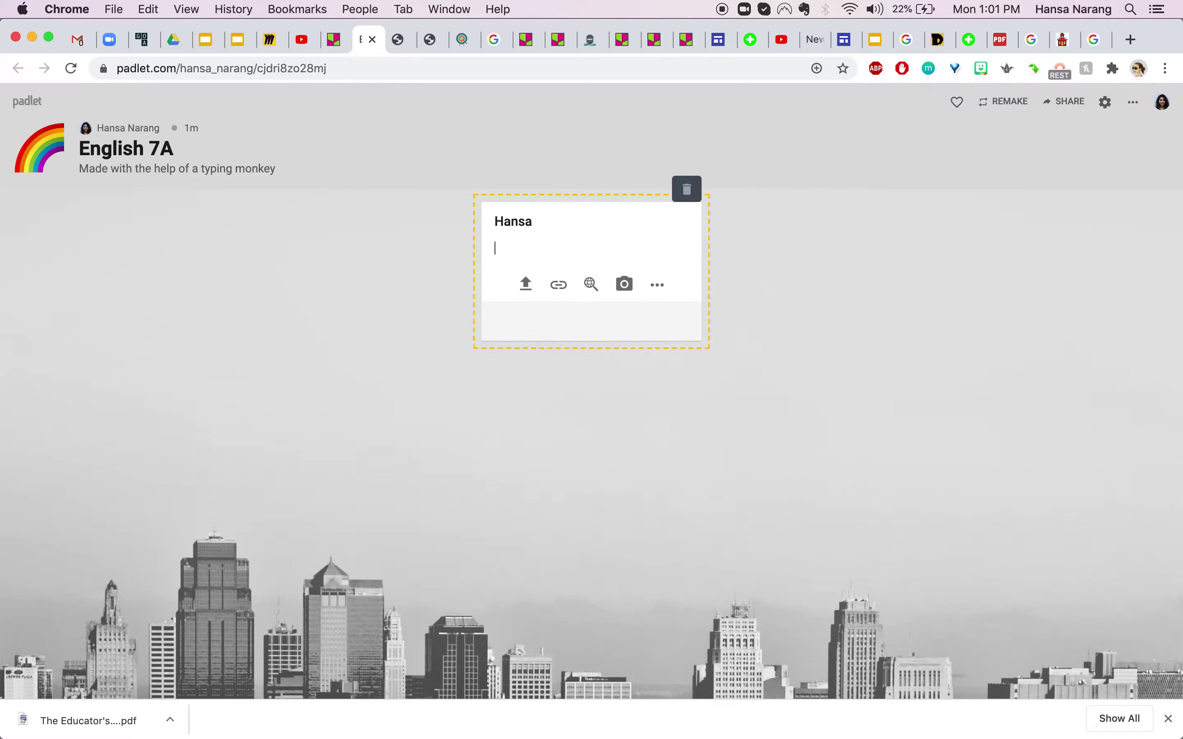
text(Write something here)
Attach the screenshare video, remove it again, and show all attachment types.
click(527, 288)
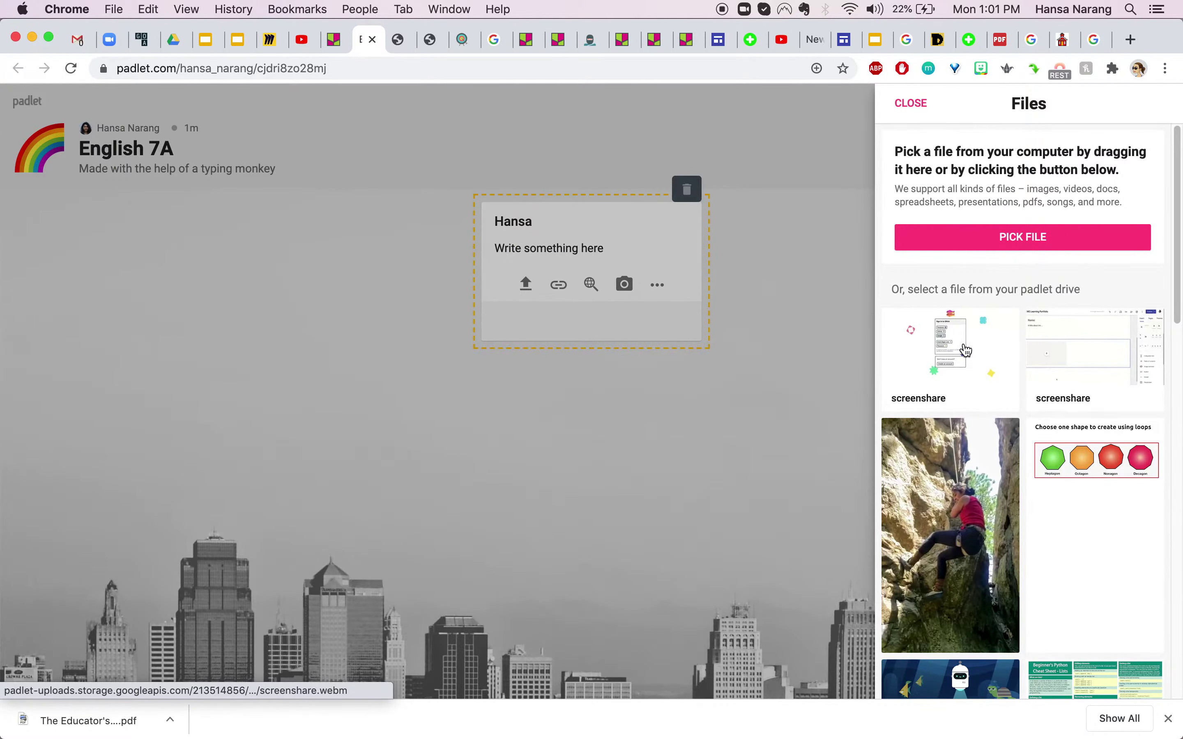
click(965, 349)
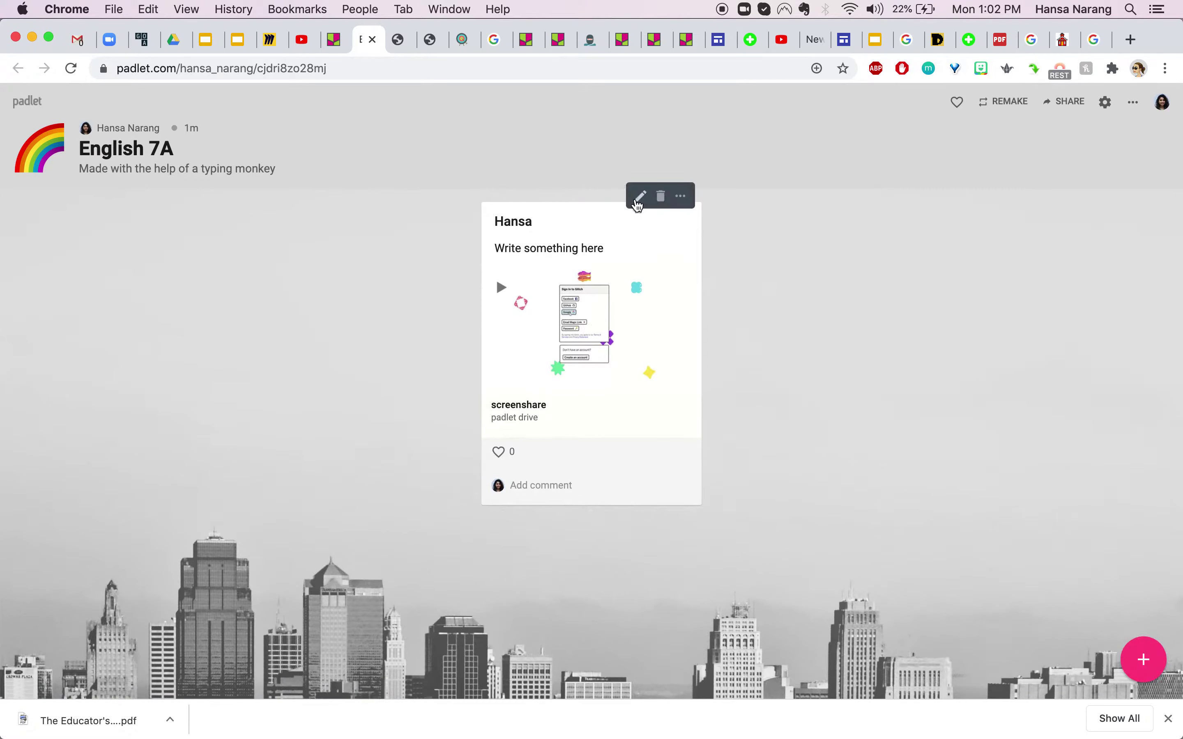
click(640, 197)
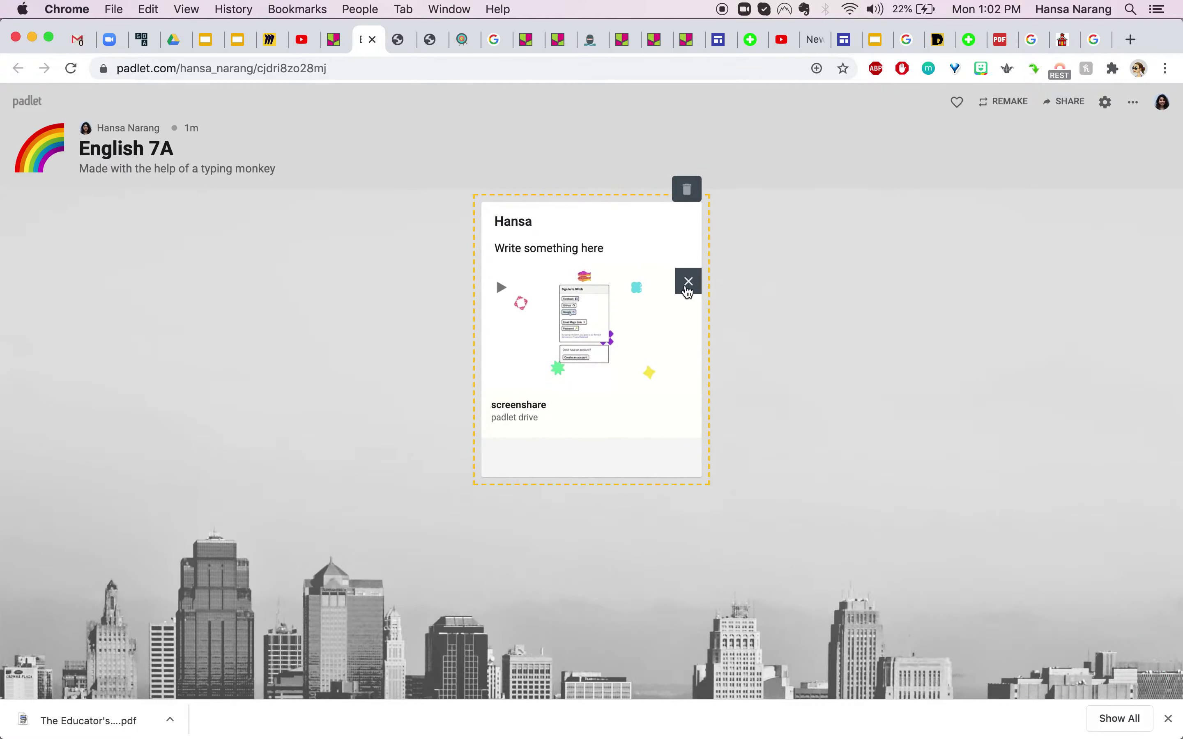
click(688, 282)
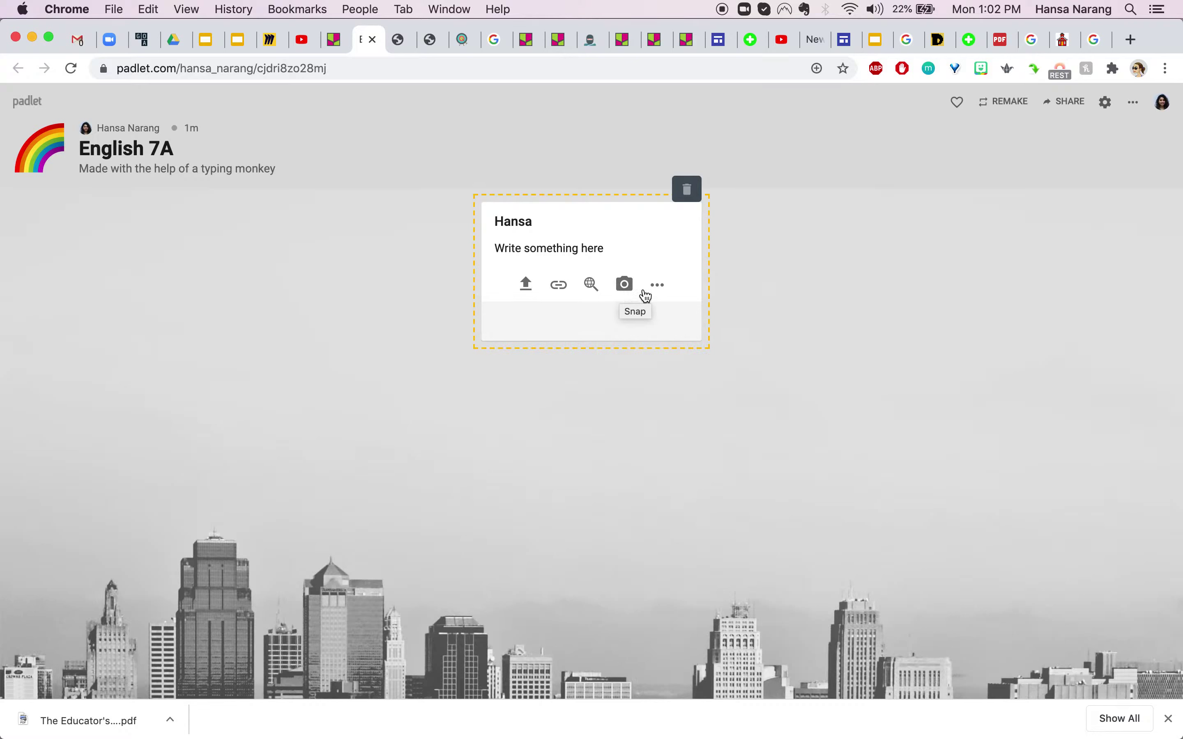
click(658, 288)
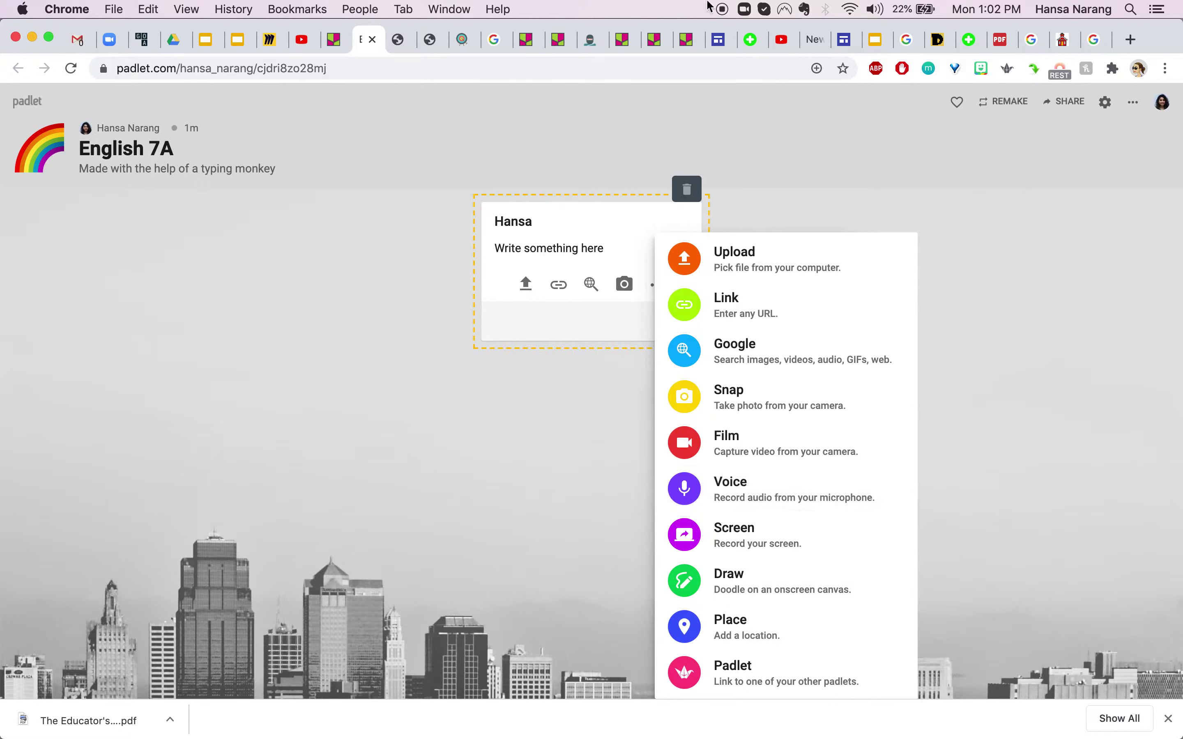
Publish the 'Write something here' post and set its background colour to green.
click(558, 440)
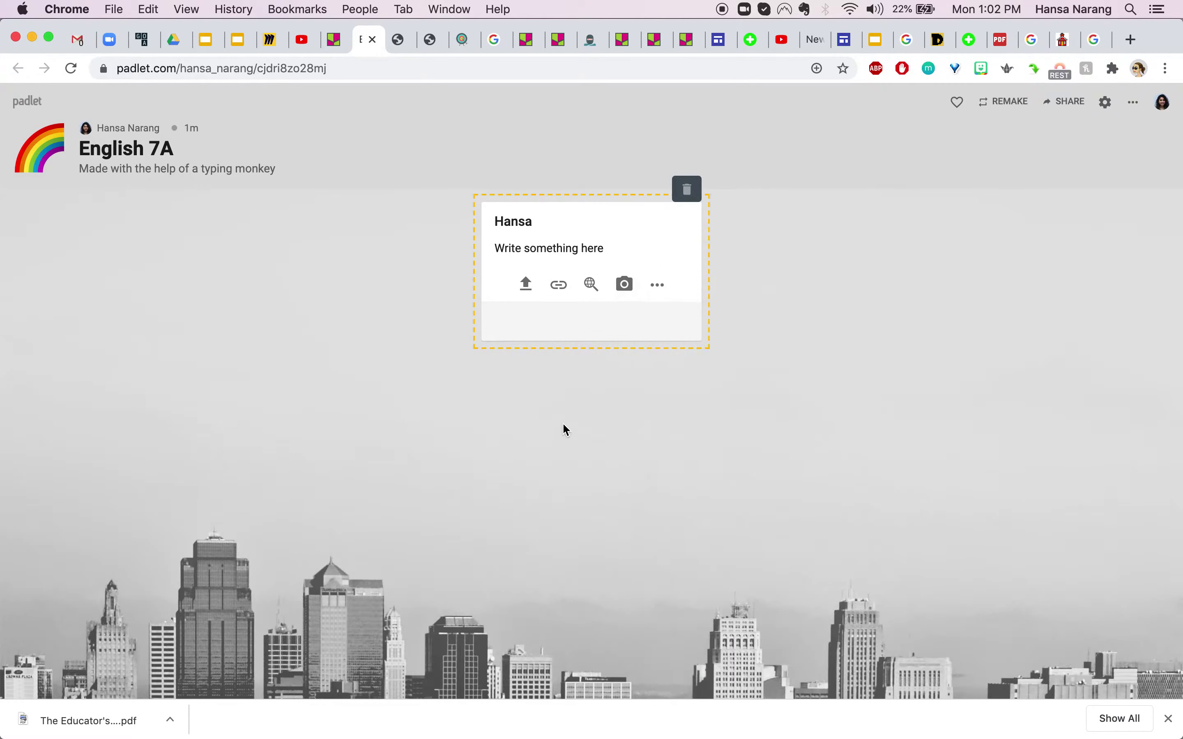
click(773, 298)
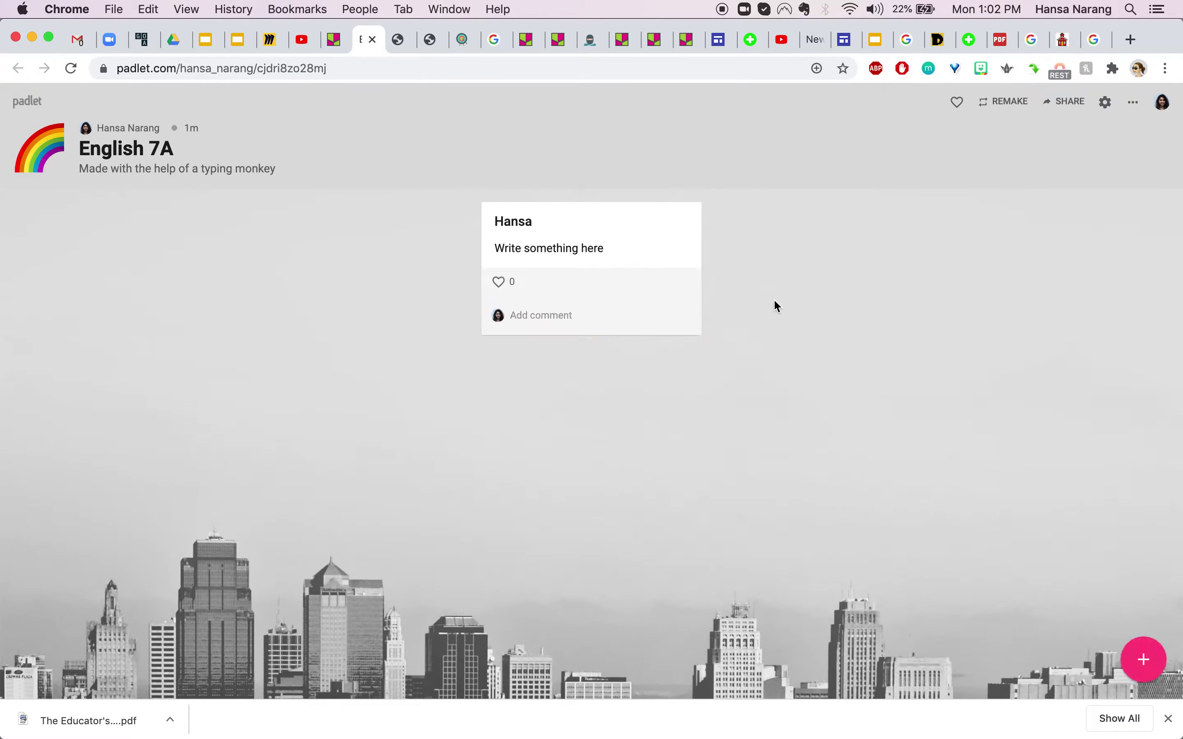
mouse_move(660, 248)
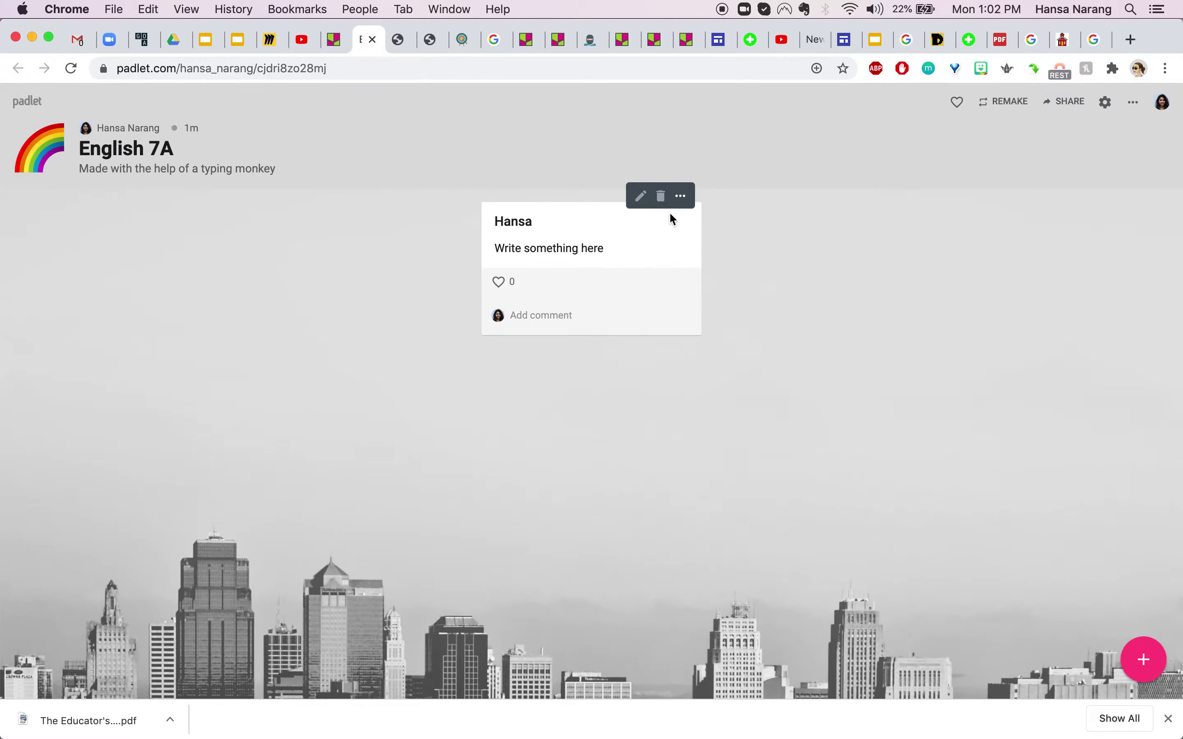
click(681, 196)
click(616, 227)
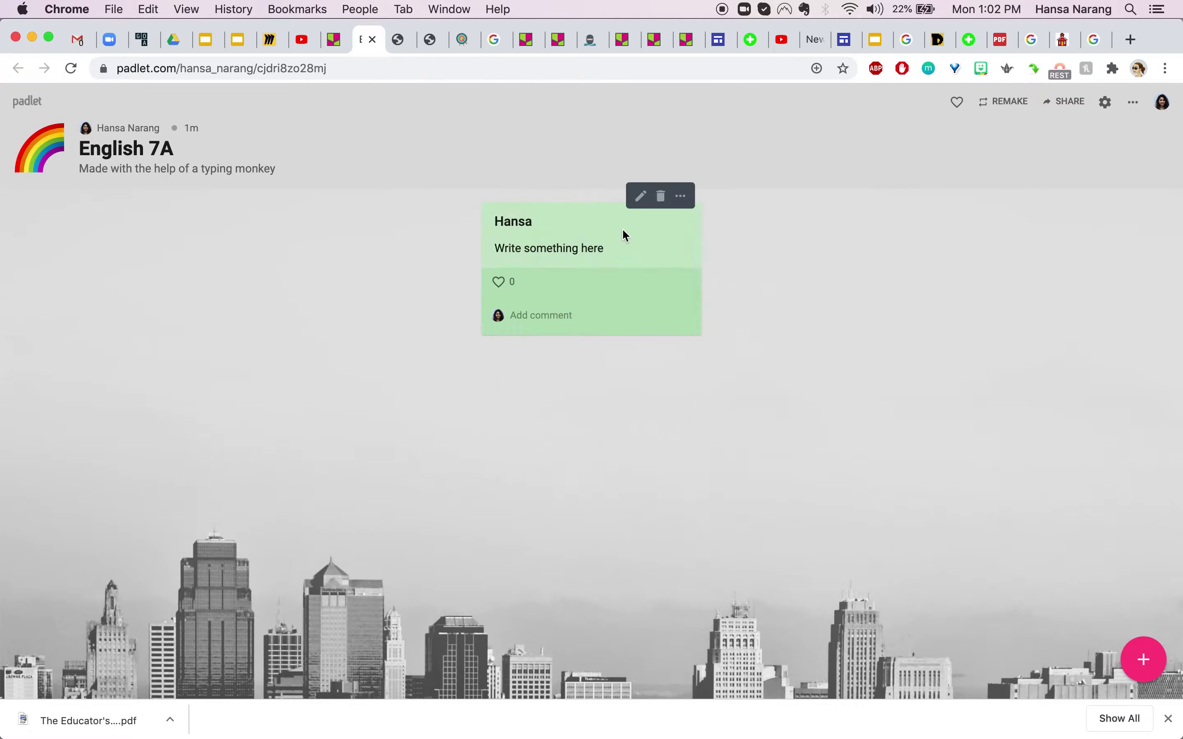
click(683, 198)
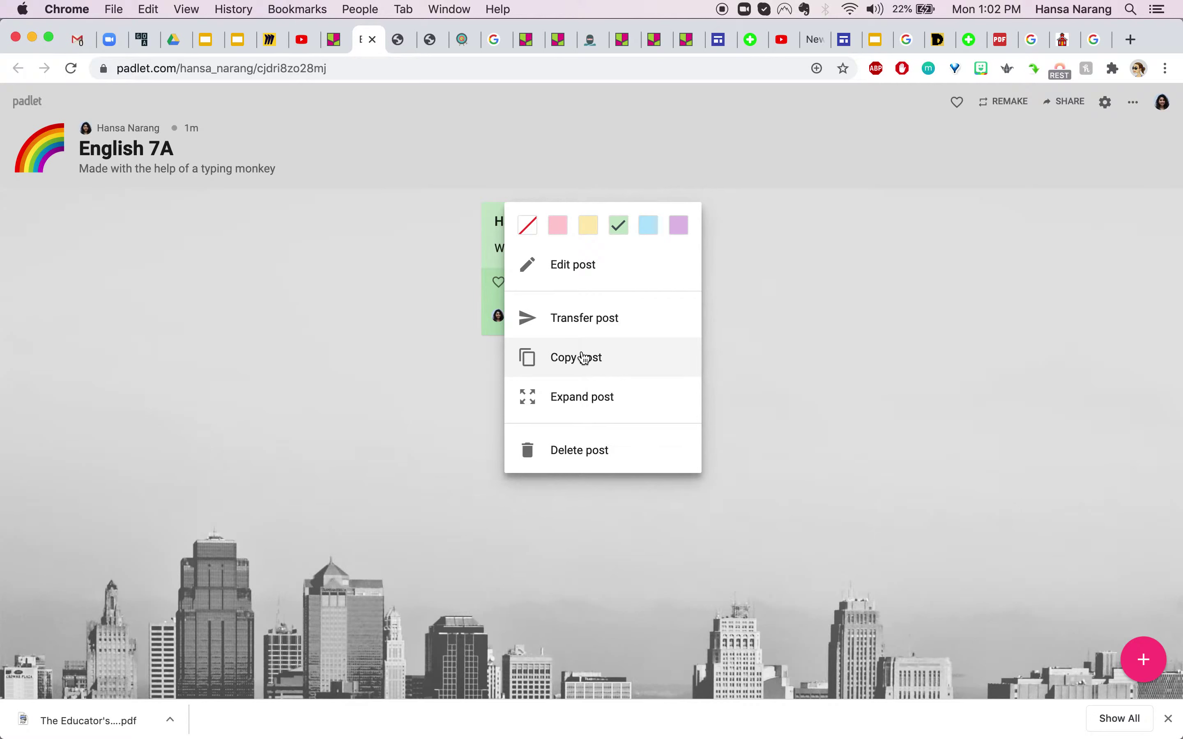
click(813, 330)
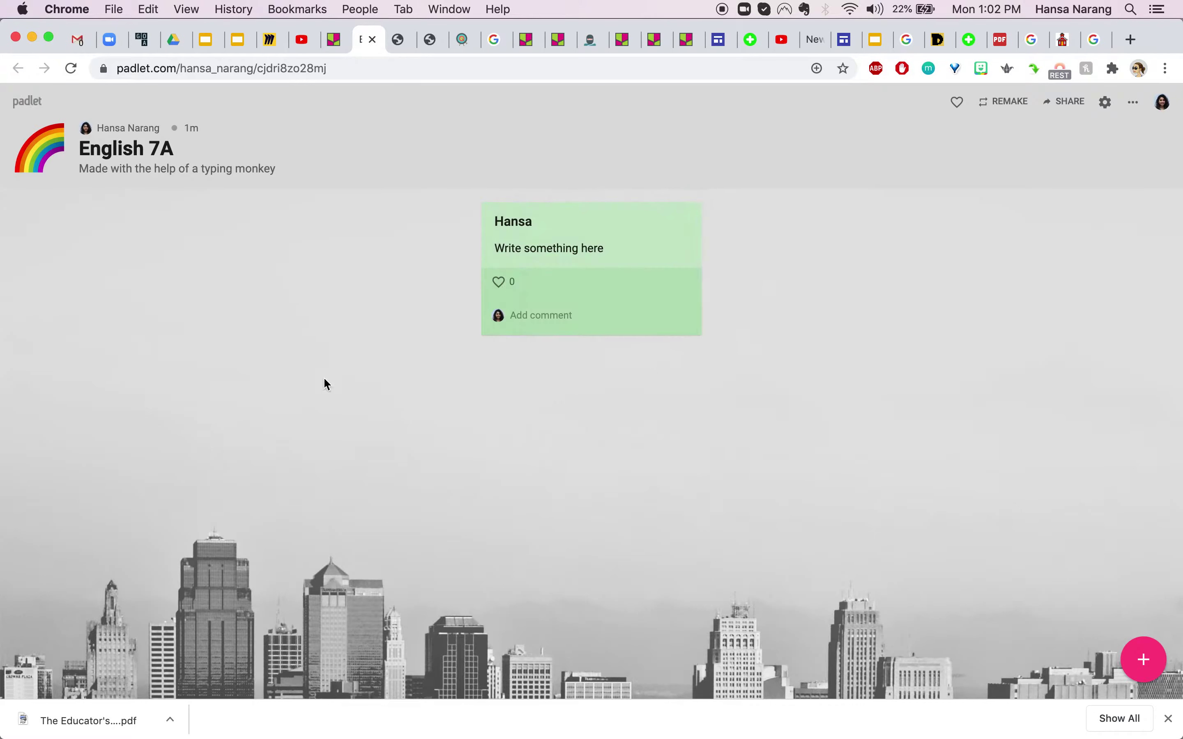
Add a second post titled with the author's name plus '2', body 'gdgdgdfgd'.
click(1124, 667)
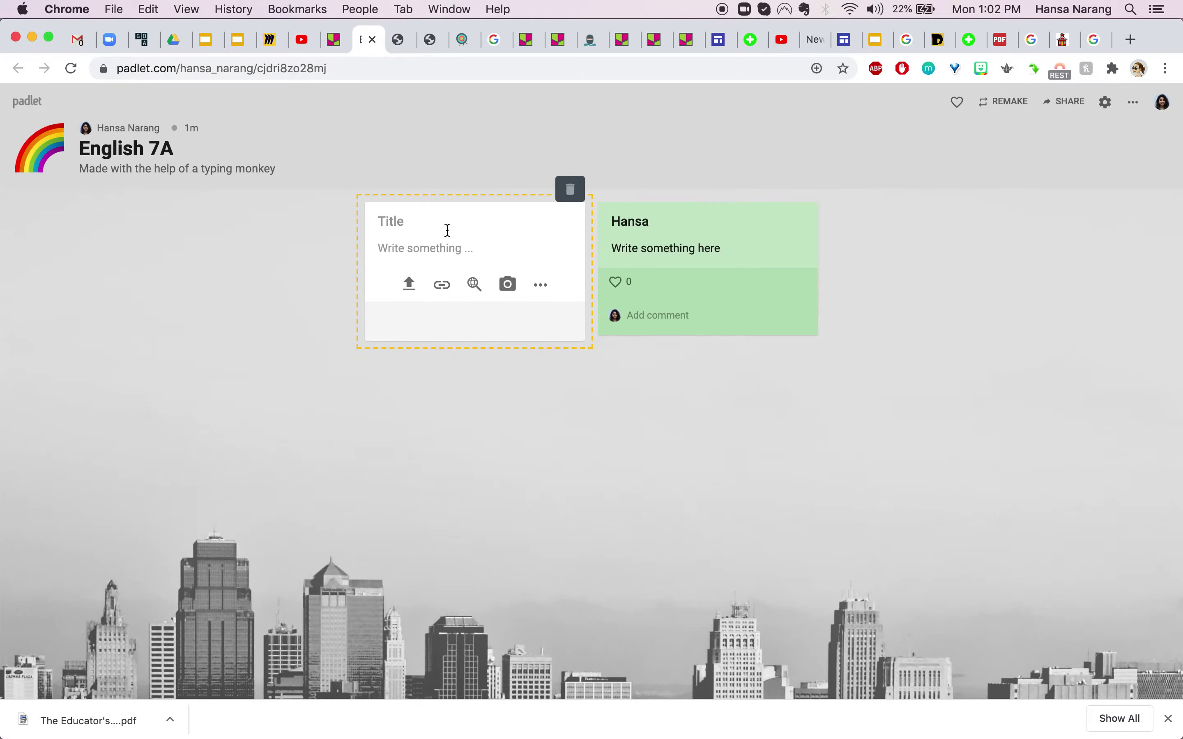
text(Hansa 2)
click(440, 245)
text(gdgdgdfgd)
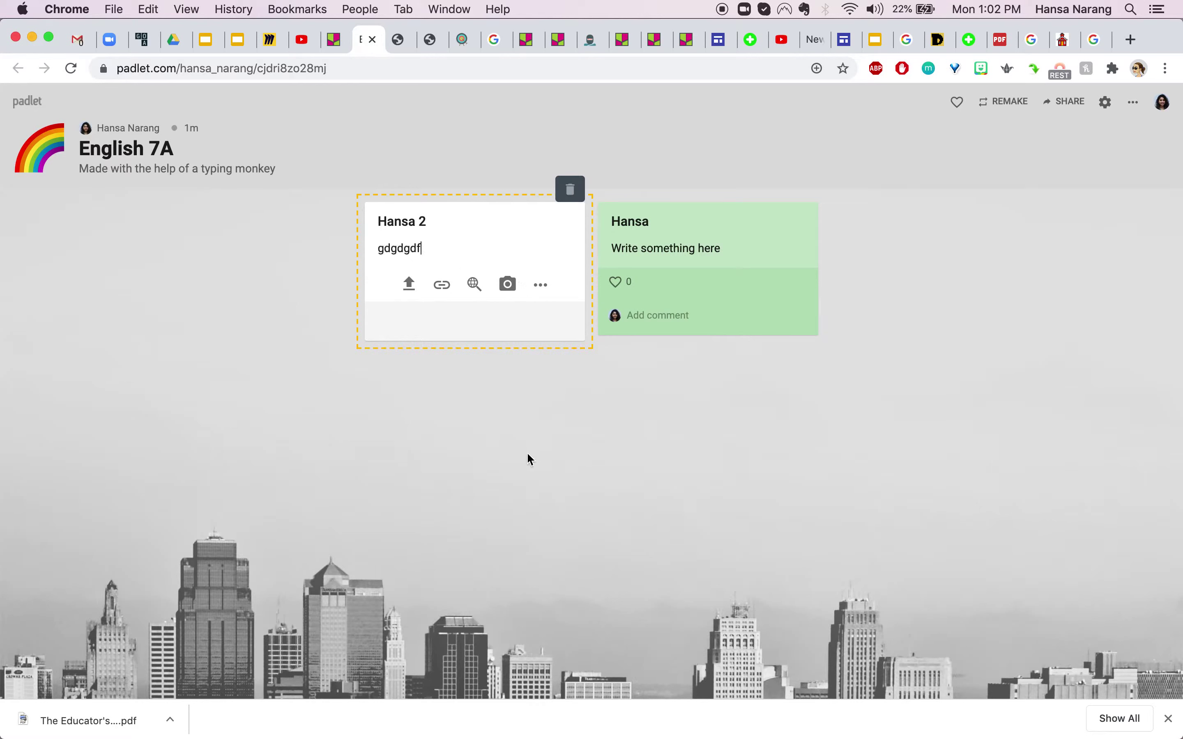
click(492, 443)
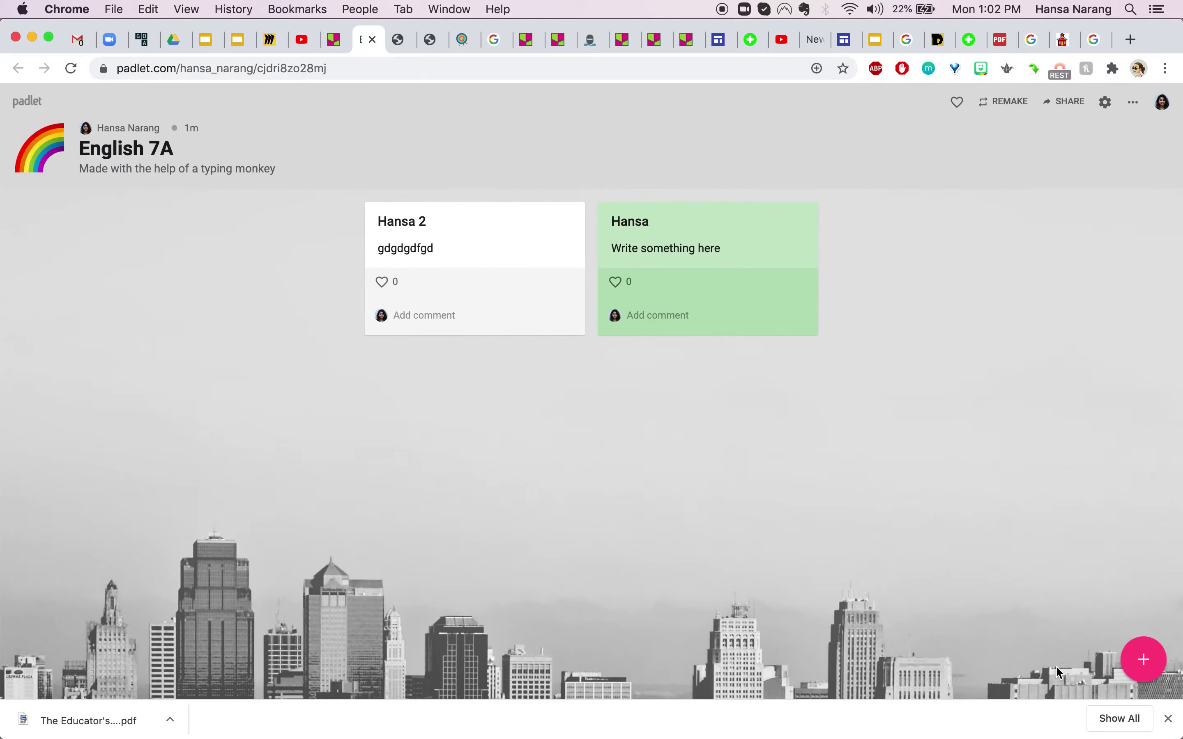
Add a third post titled with the author's name plus '3', body 'fgdgfd'.
click(1142, 658)
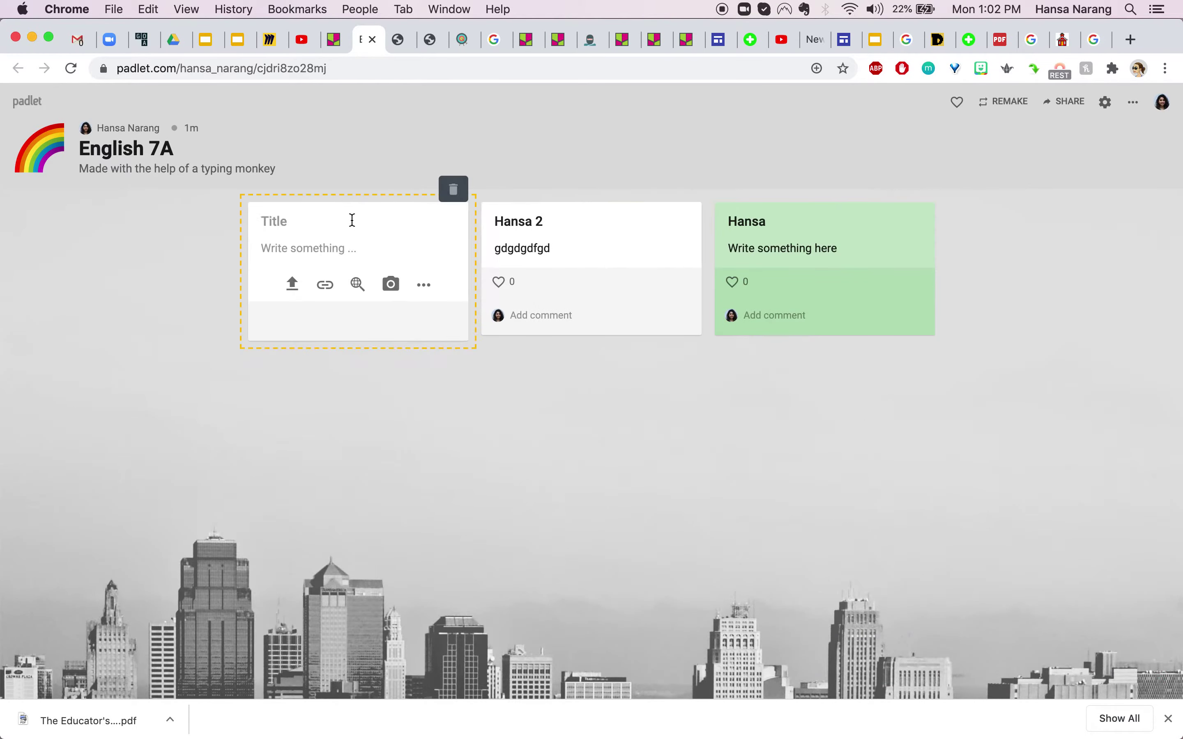
text(Hansa 3)
click(317, 244)
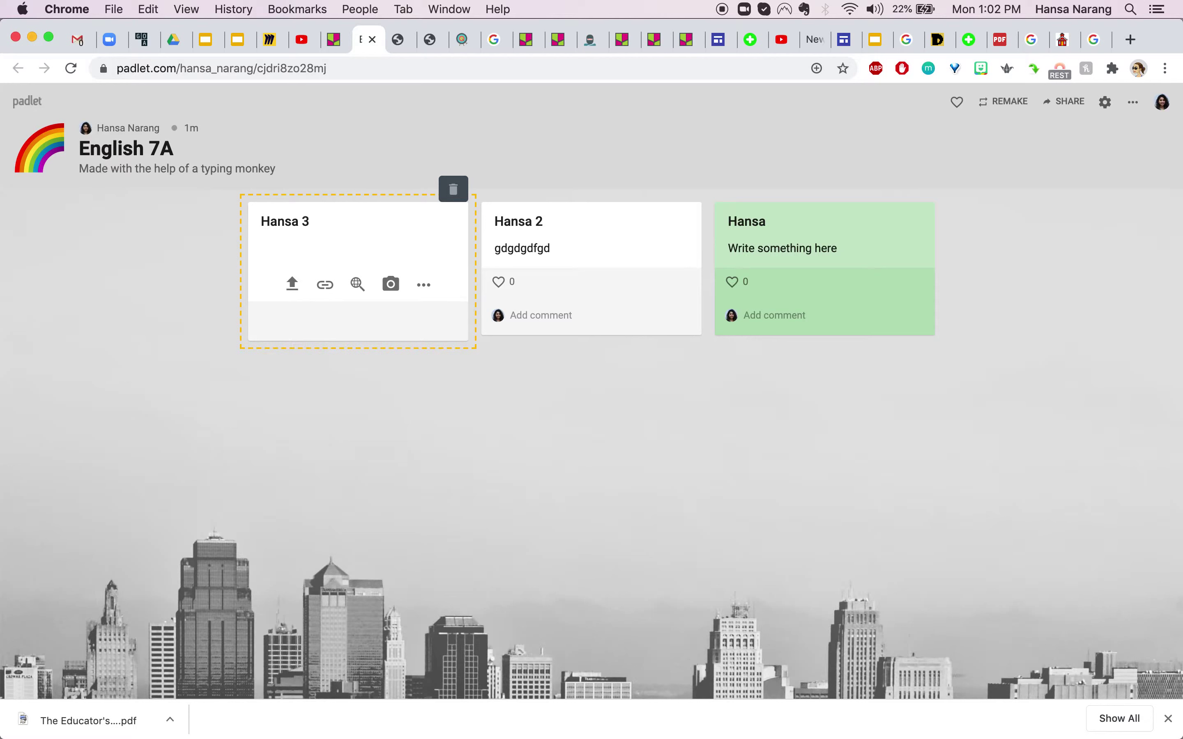
text(fgdgfd)
click(383, 446)
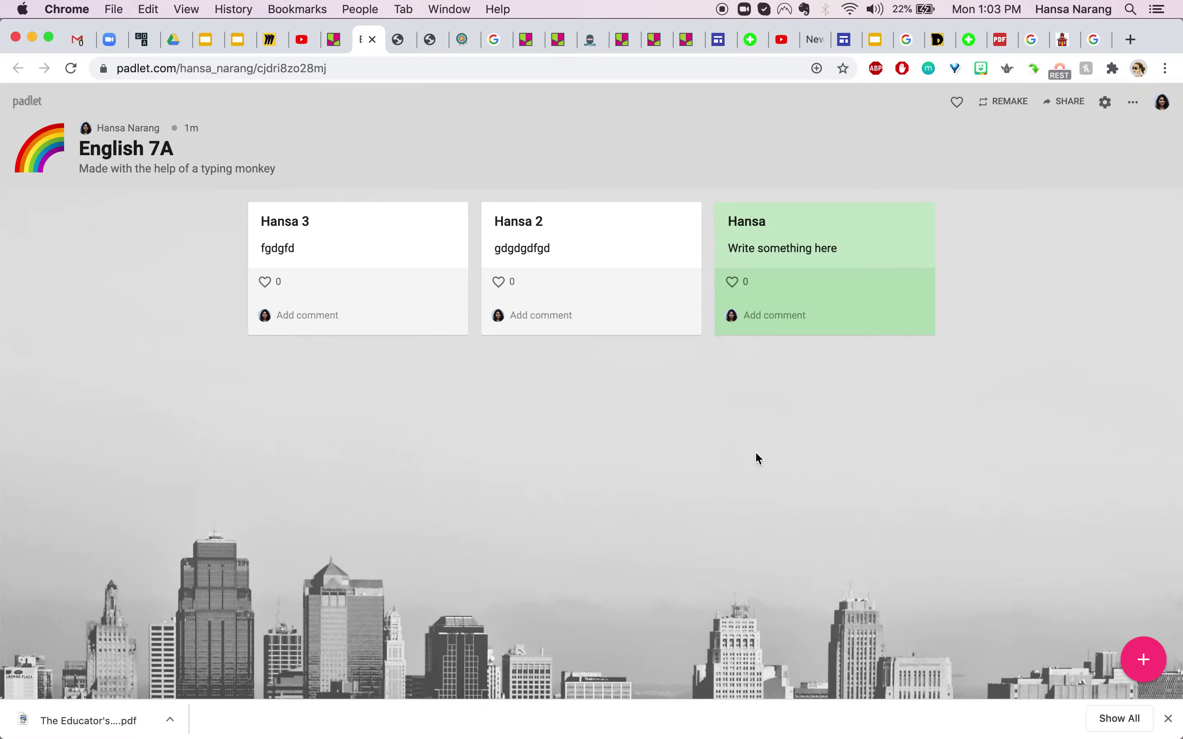
Like the green post, reply 'Comment' to it, and bring up the board's Modify settings.
click(741, 288)
click(783, 321)
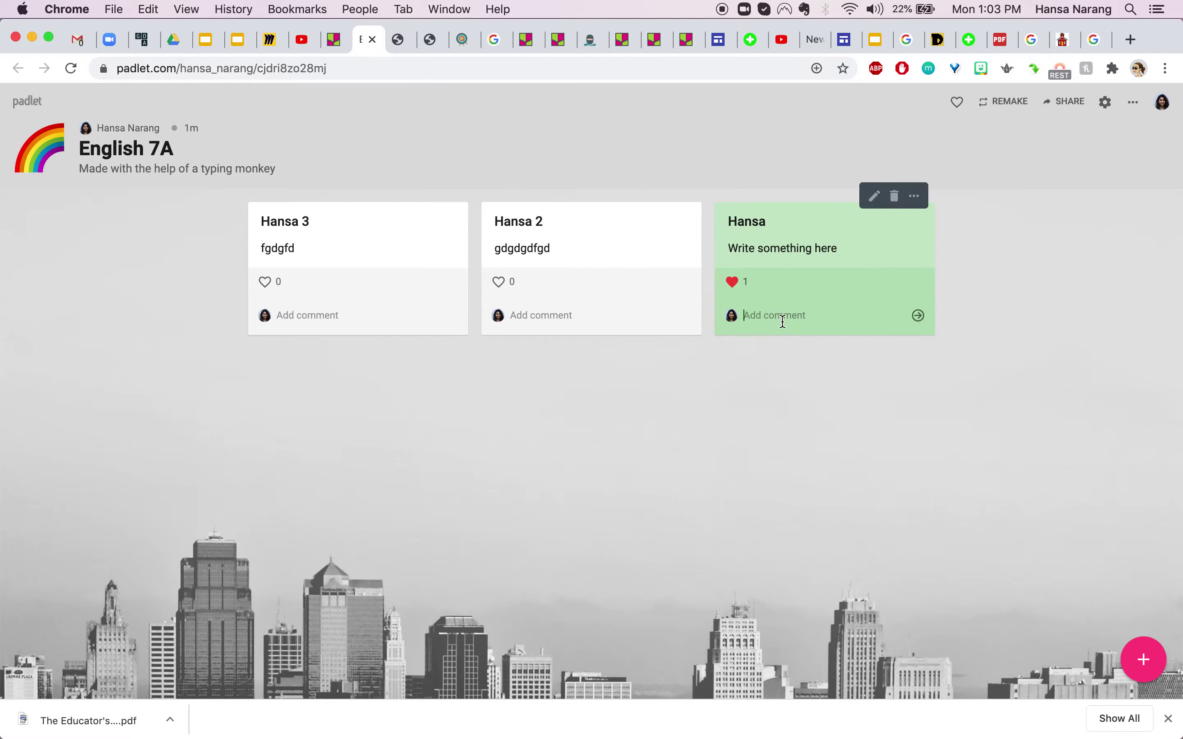
text(Comment)
key(Return)
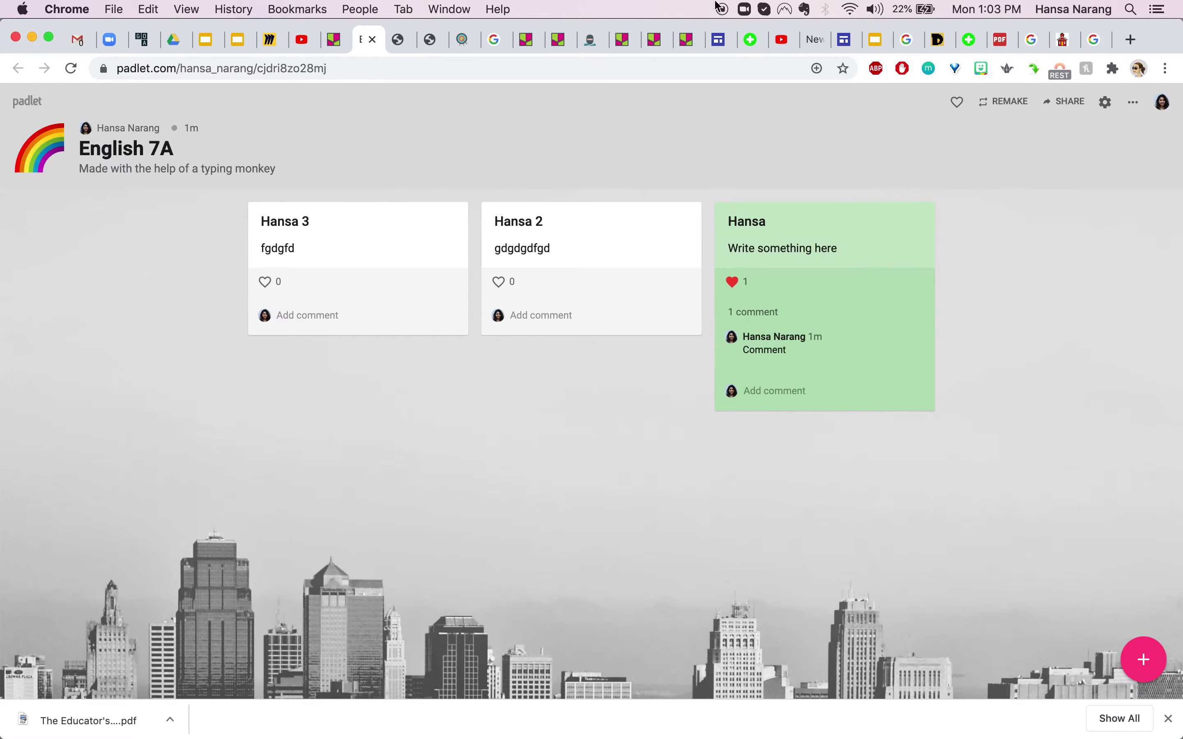
click(1107, 109)
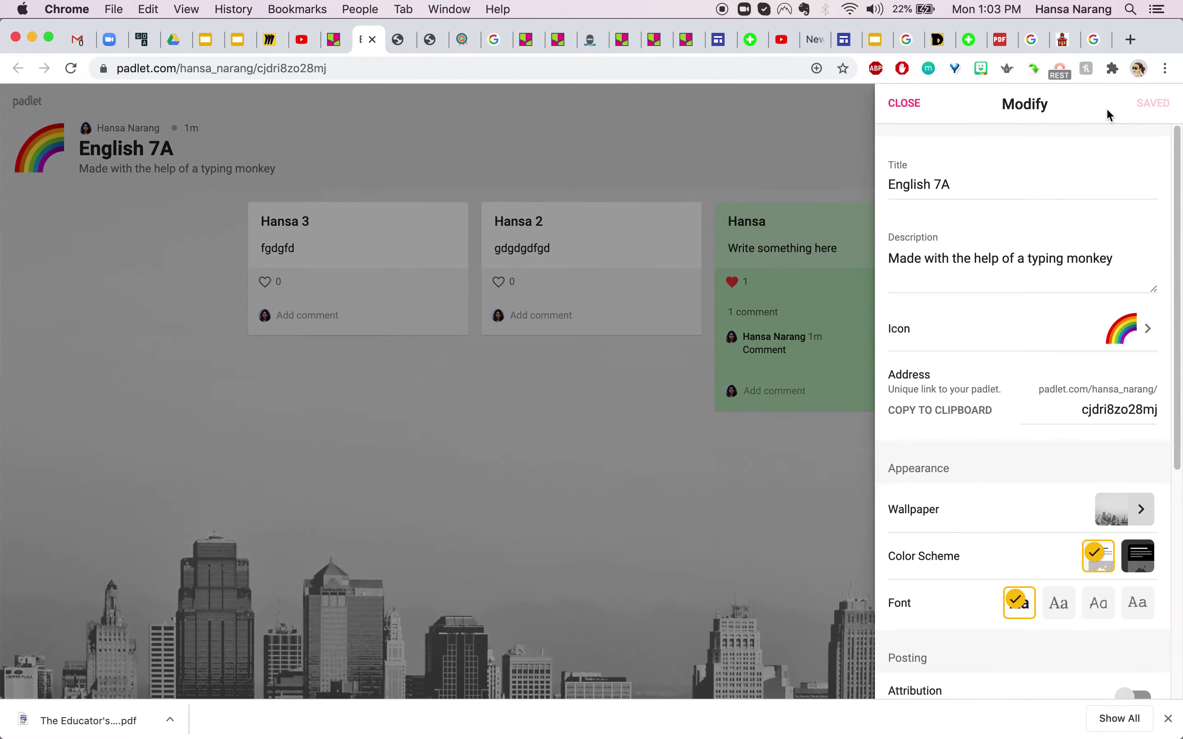
Change the board format to Shelf and start a new column named 'Column 2'.
click(908, 105)
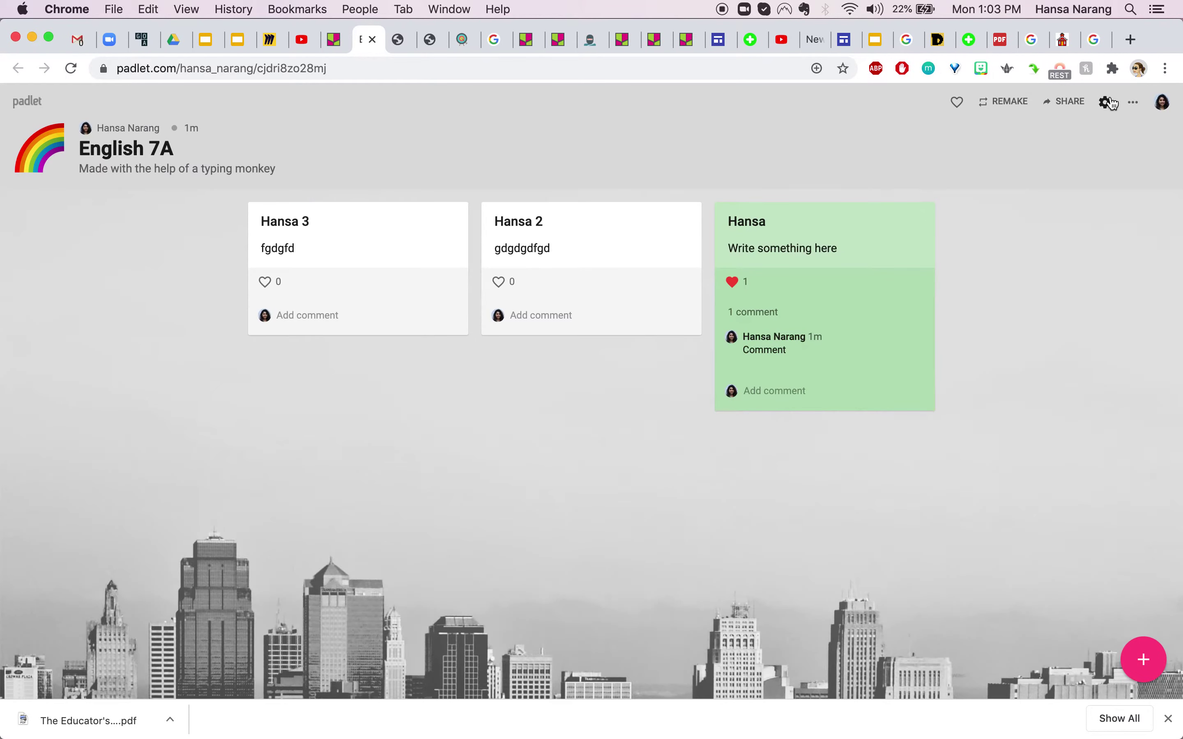
click(1130, 110)
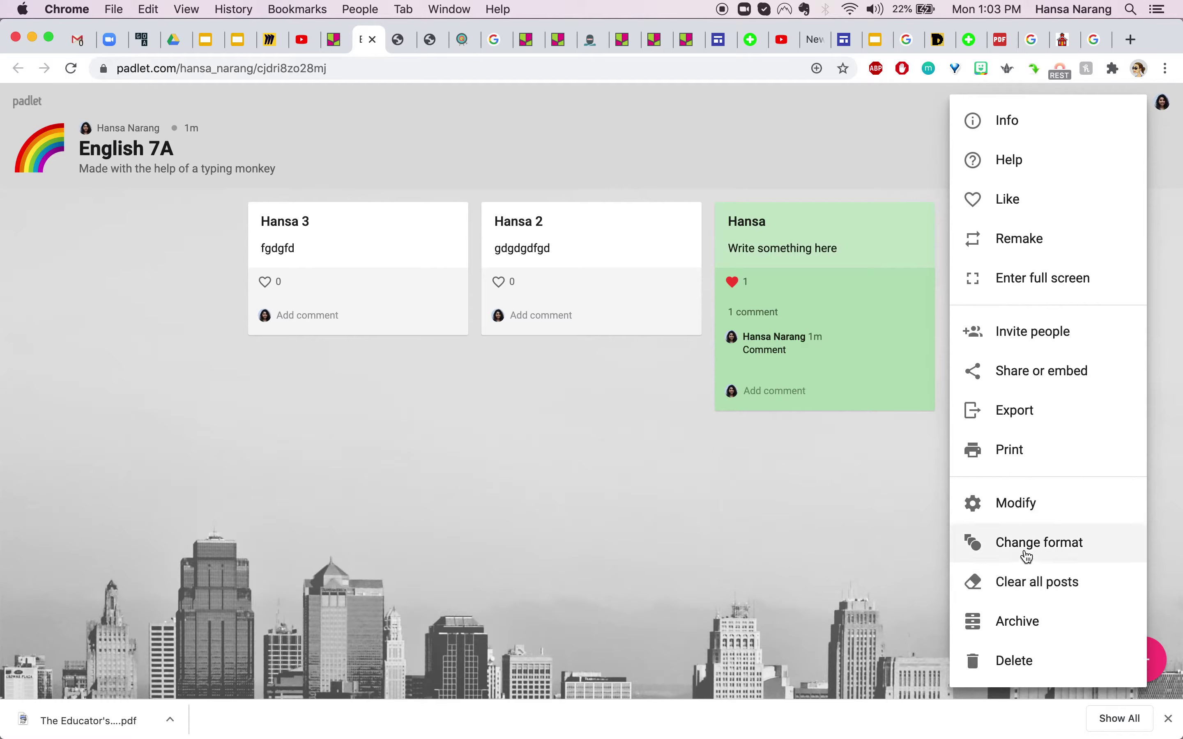
click(1020, 553)
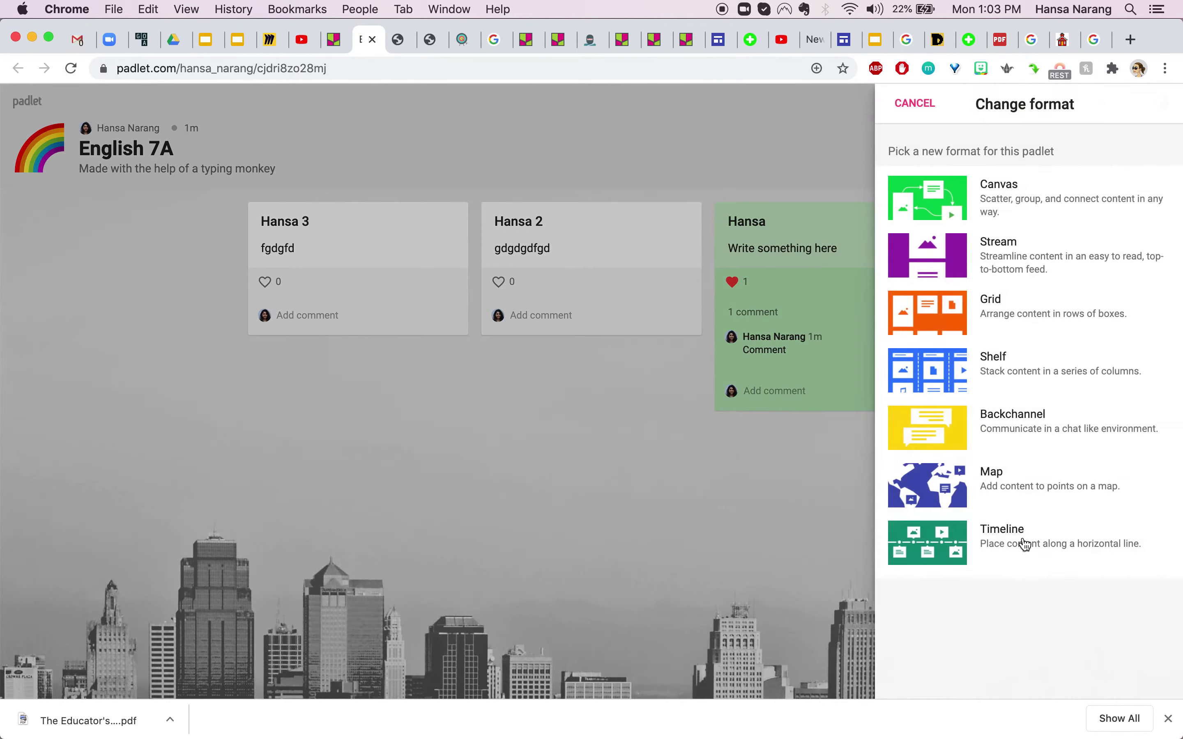
click(1074, 377)
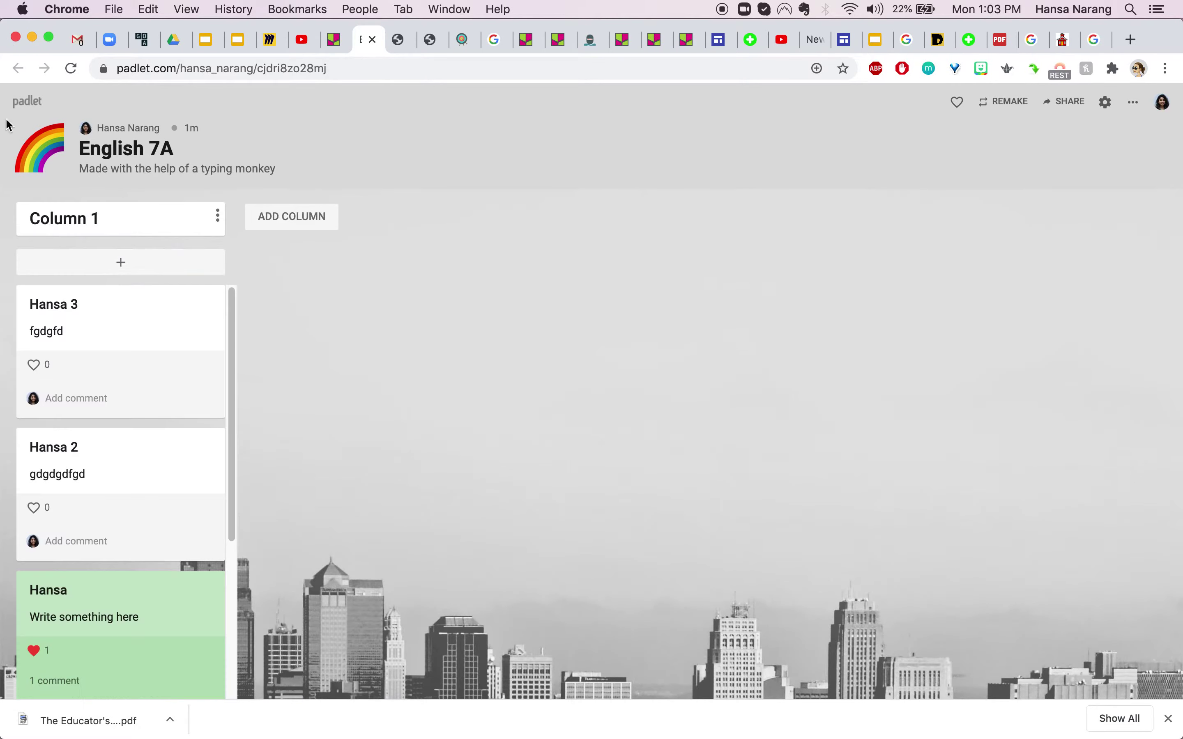
click(267, 218)
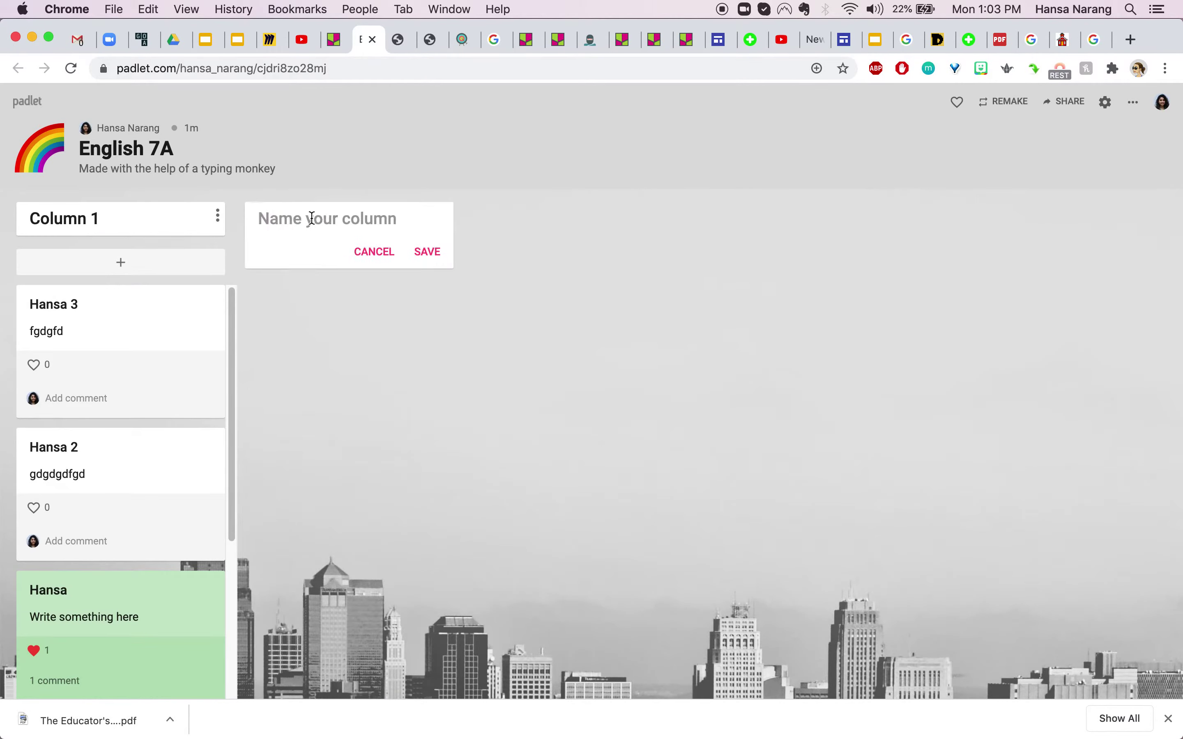
text(Column)
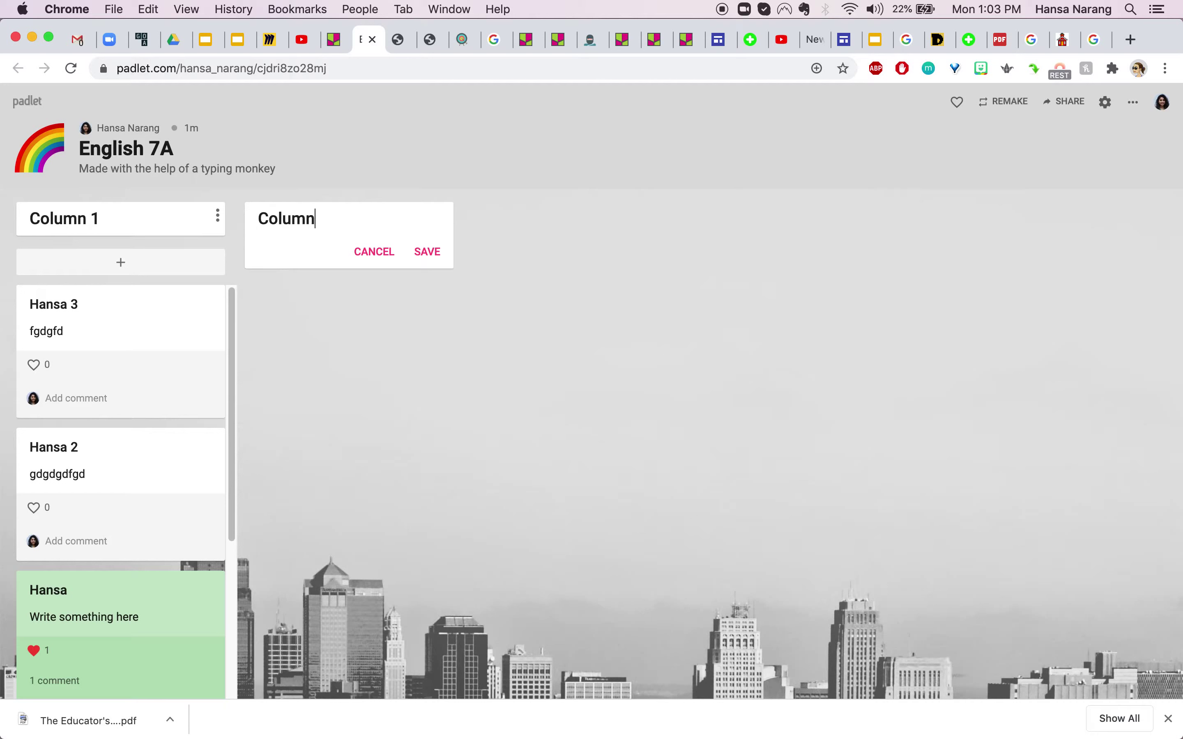
text( 2)
Save the 'Column 2' column and publish a post titled 'Post 2' in it.
click(432, 253)
click(376, 272)
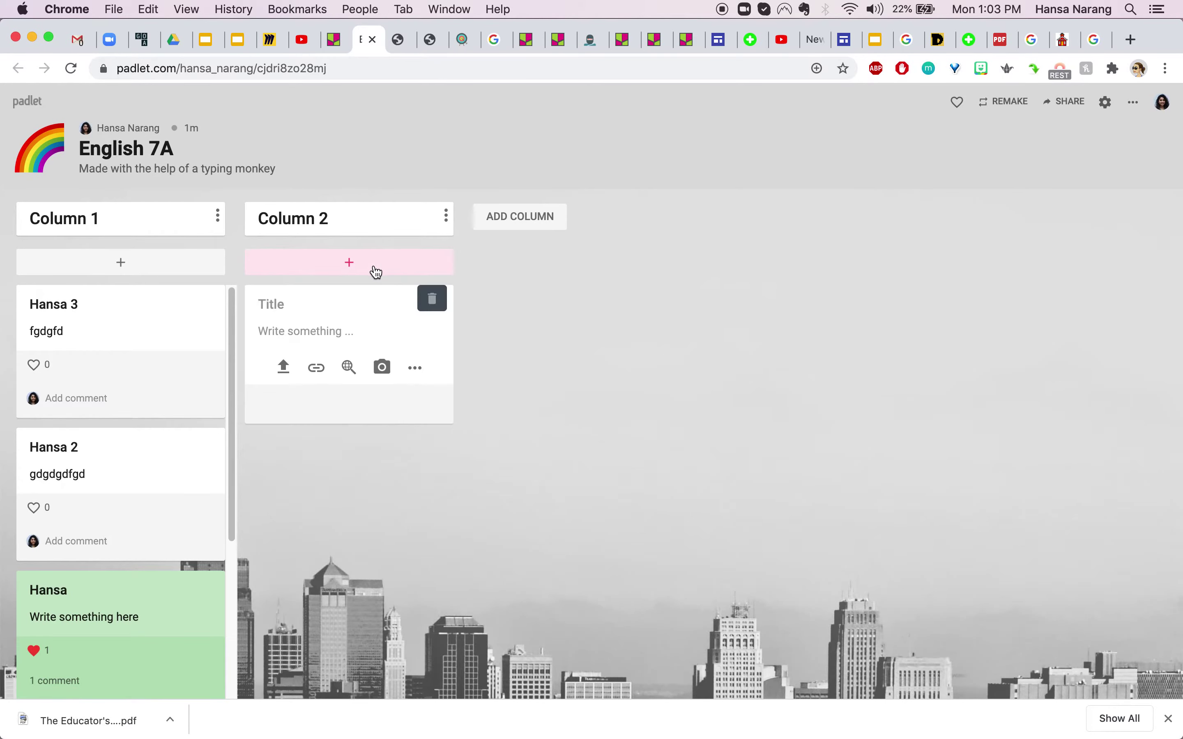
text(Post 2)
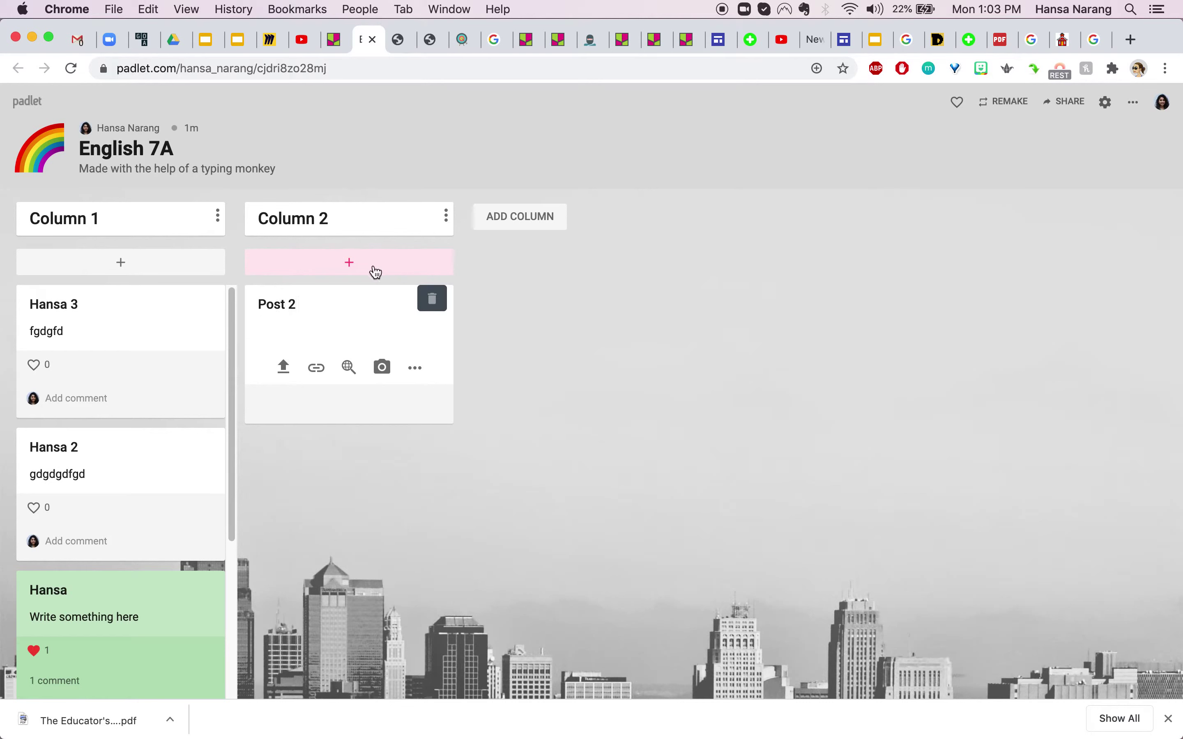
click(545, 372)
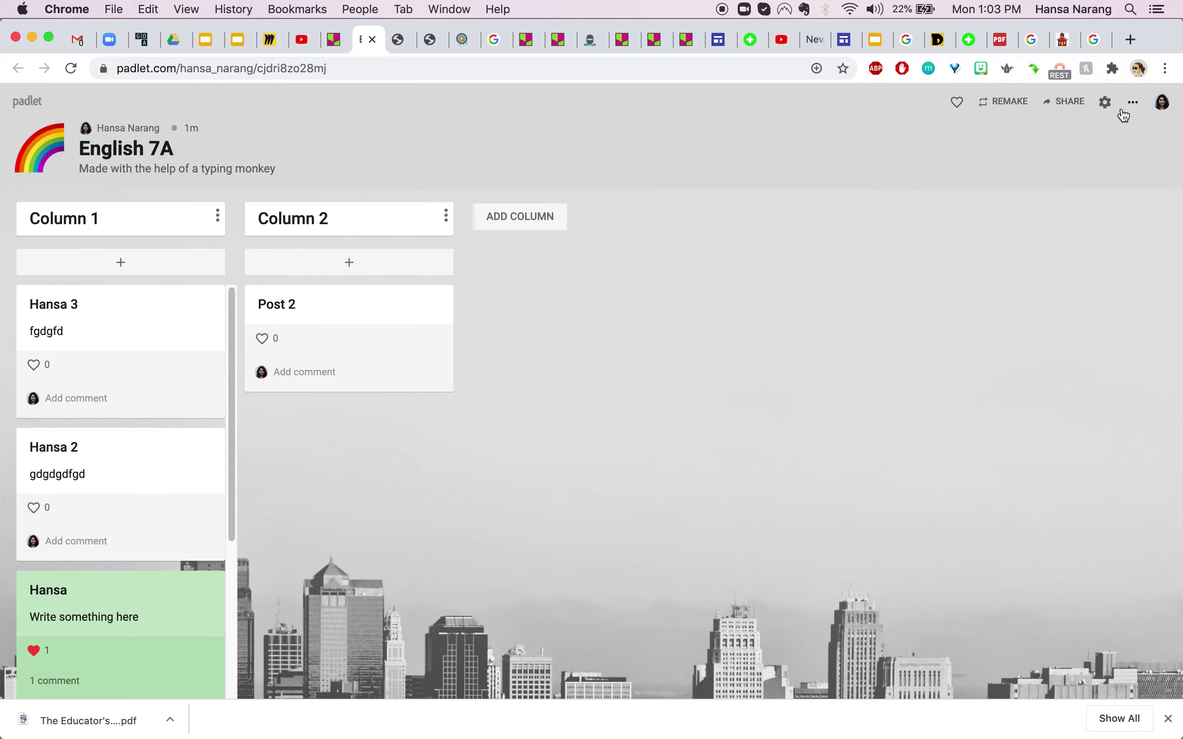
Check the privacy is Public with visitors read-only, leaving it unchanged, then return to Share.
click(1068, 105)
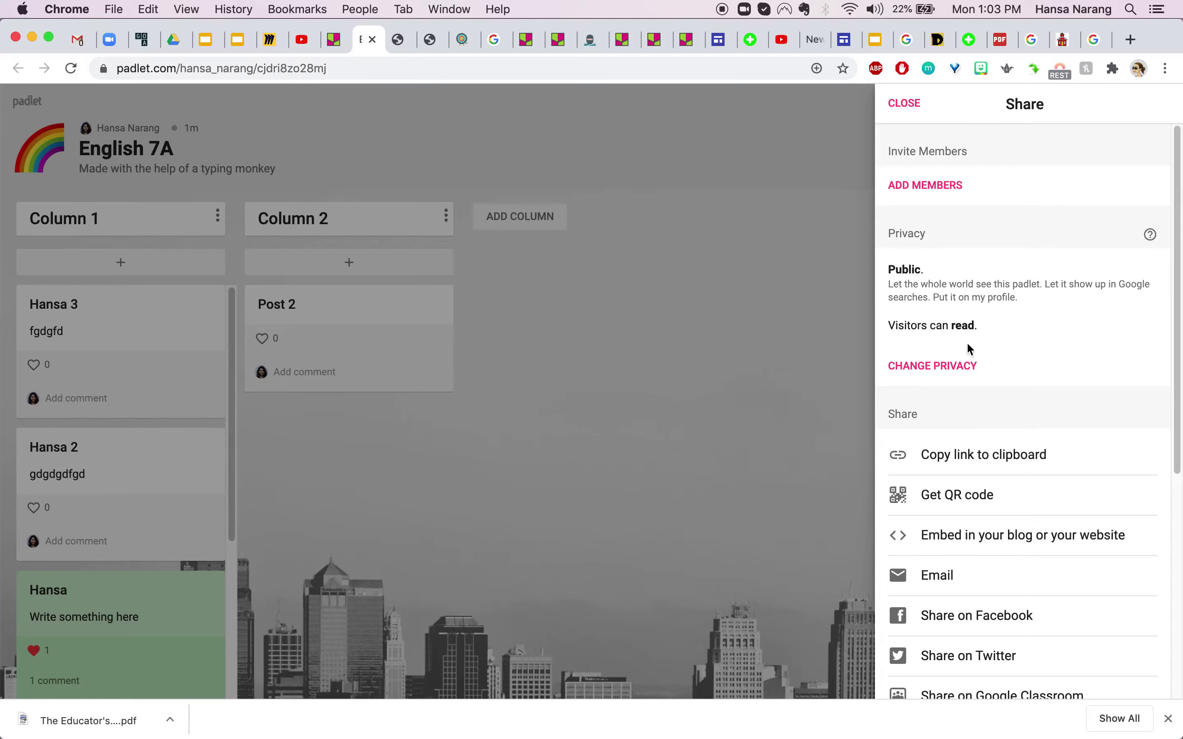
click(975, 368)
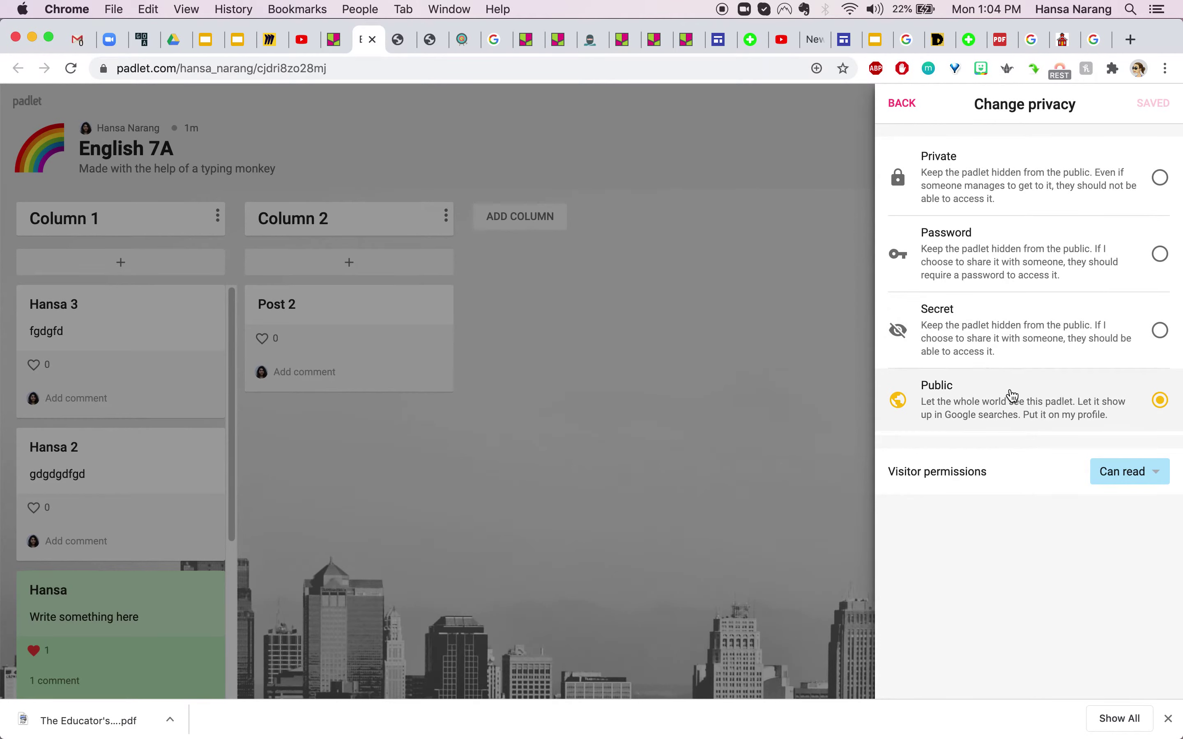
click(1120, 473)
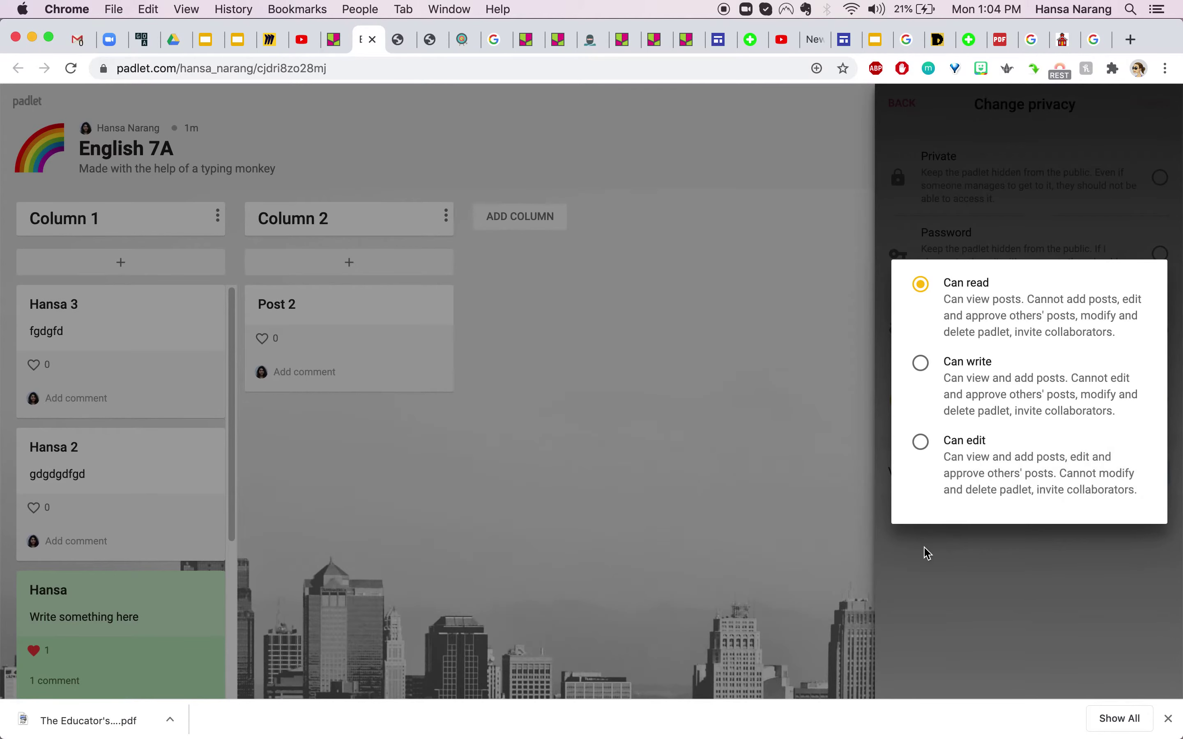
click(862, 523)
click(1072, 102)
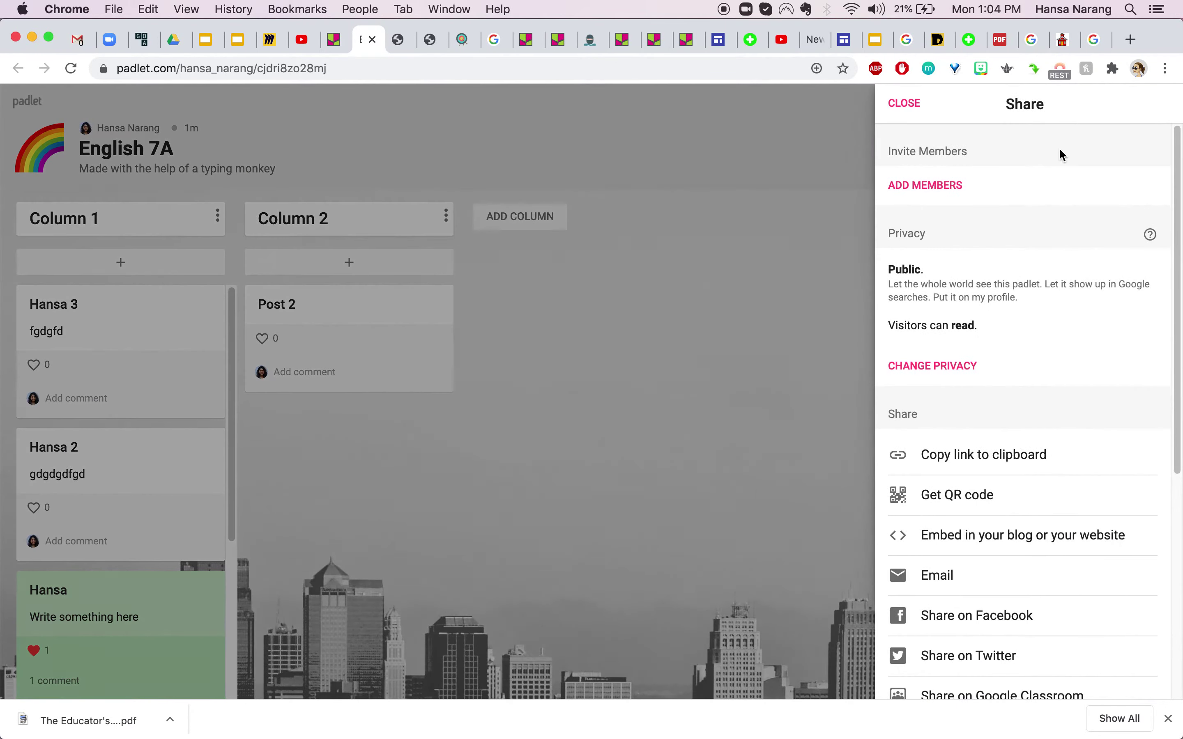
Export the English 7A board as an A4 portrait PDF and close the opened document.
scroll(1026, 426, down, 5)
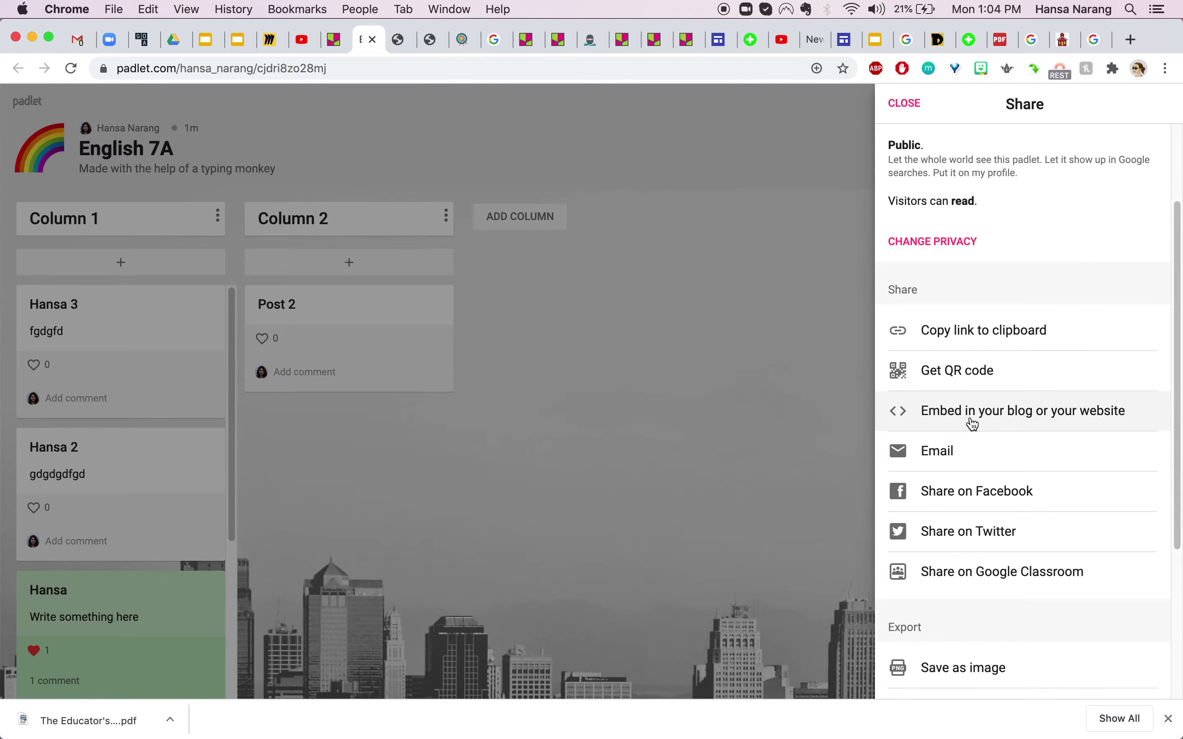
scroll(1006, 486, down, 8)
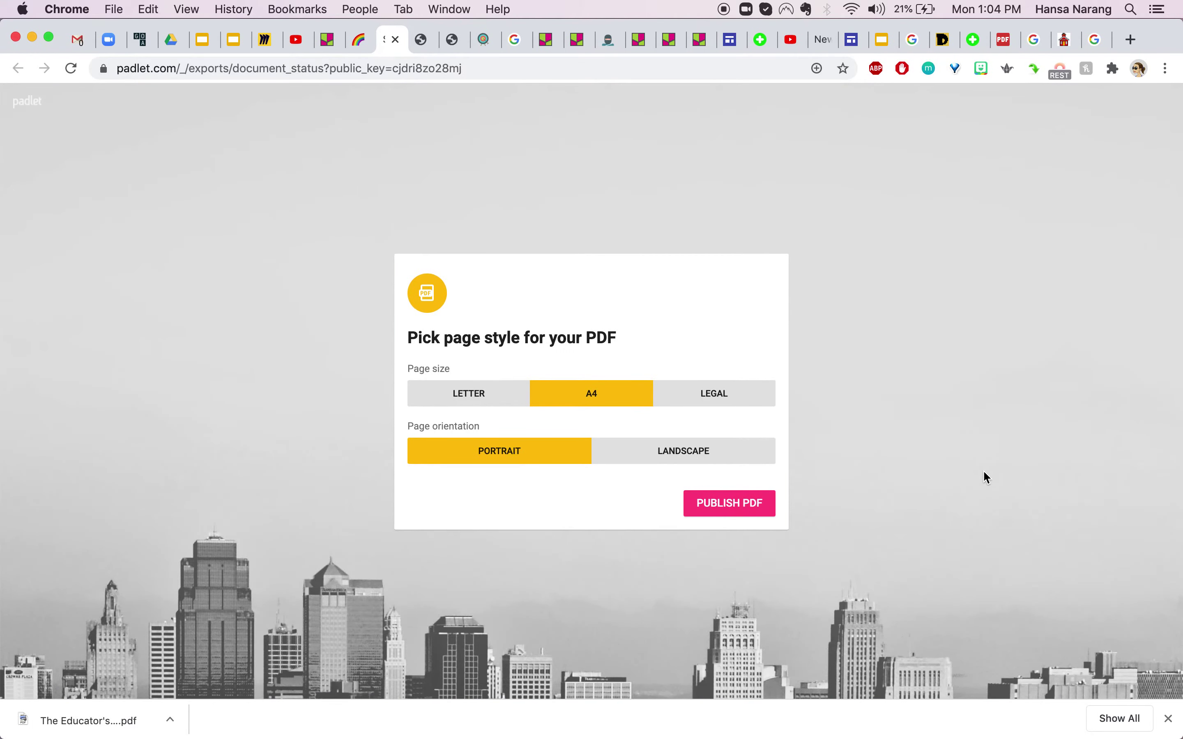
click(724, 508)
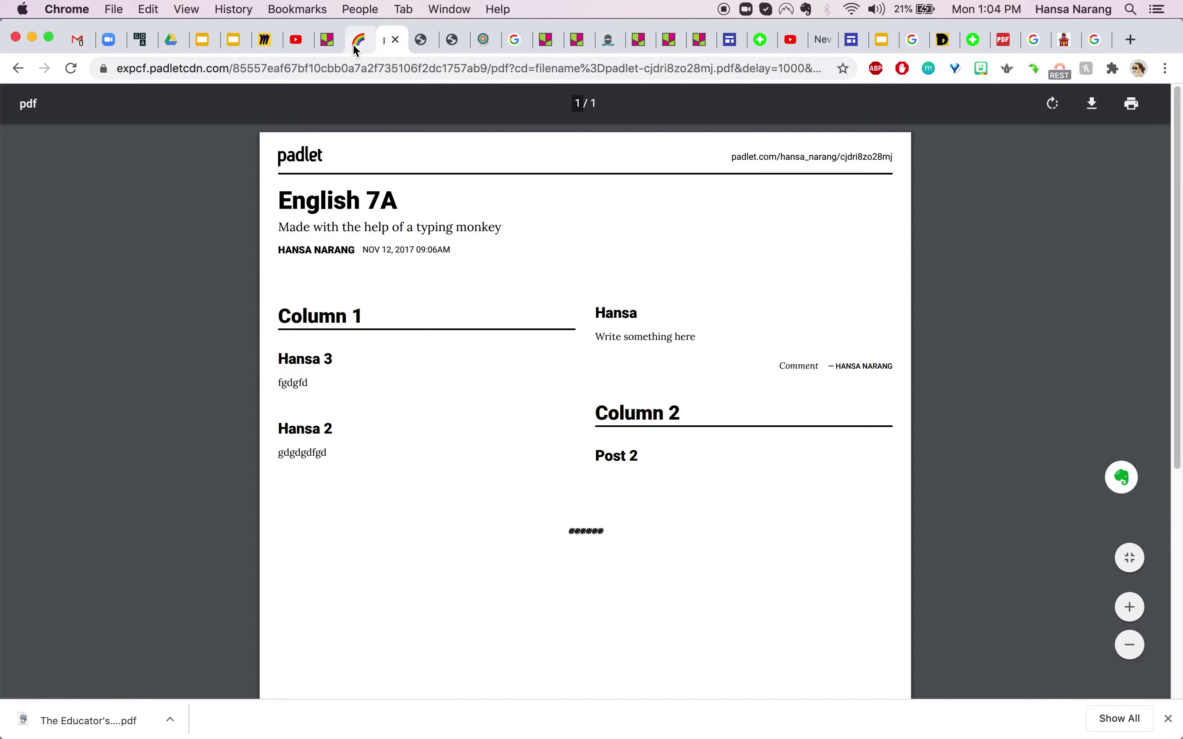
click(396, 39)
Glance at the Add Members search, then go back and close the Share panel.
scroll(973, 477, up, 10)
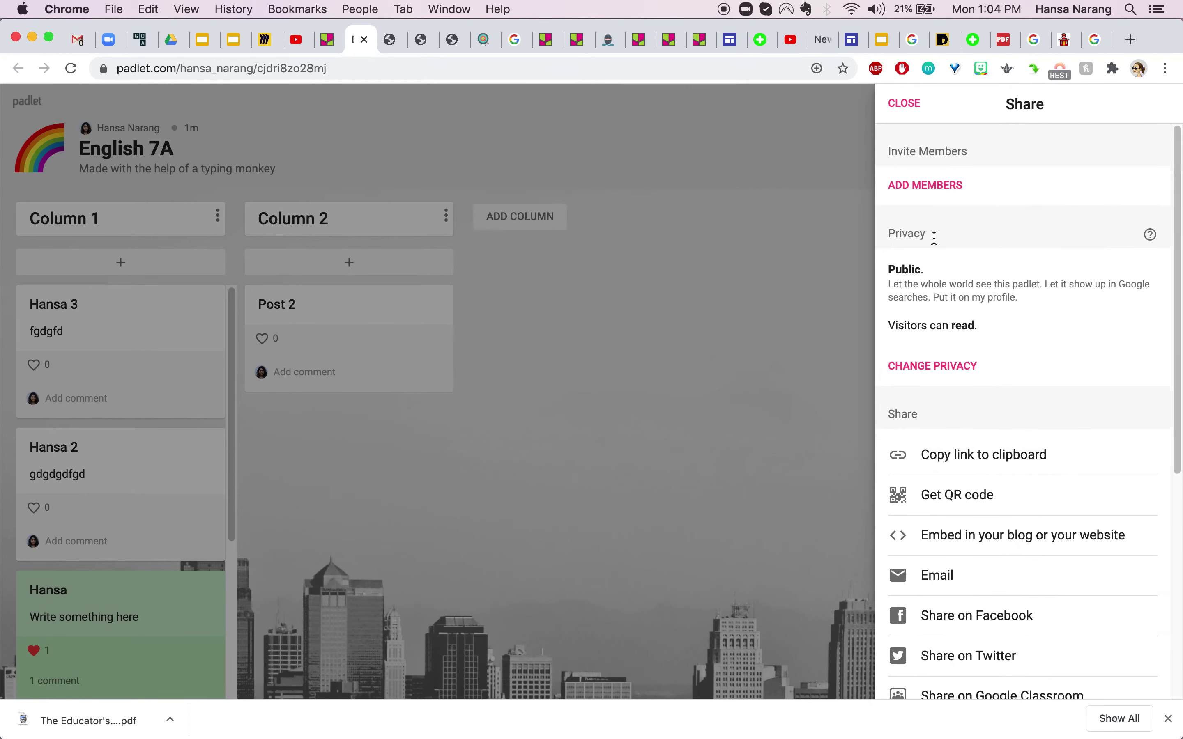
click(934, 188)
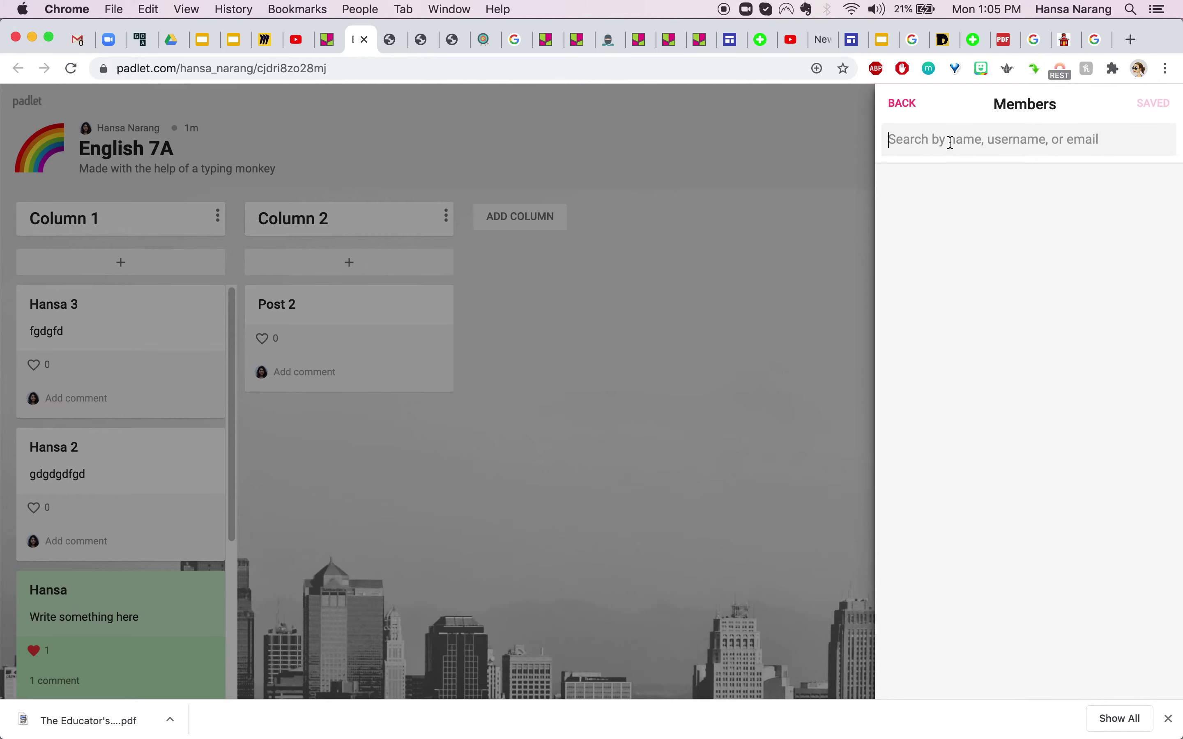
click(902, 104)
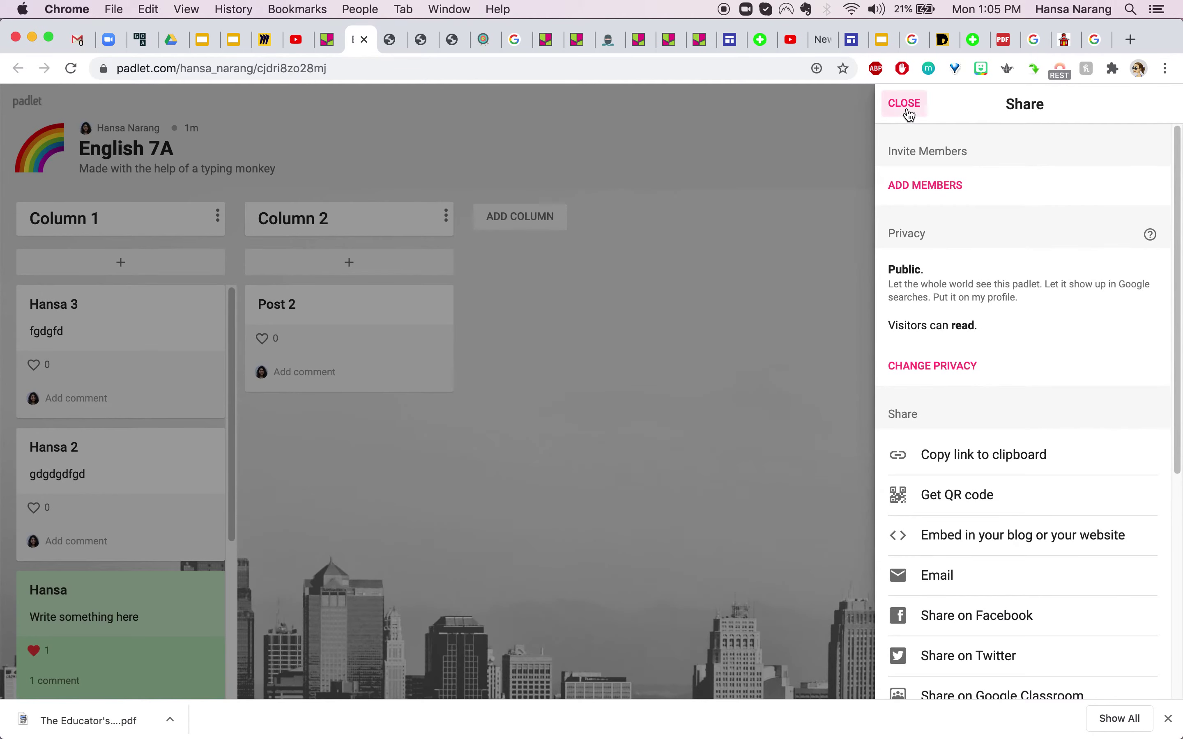
click(904, 104)
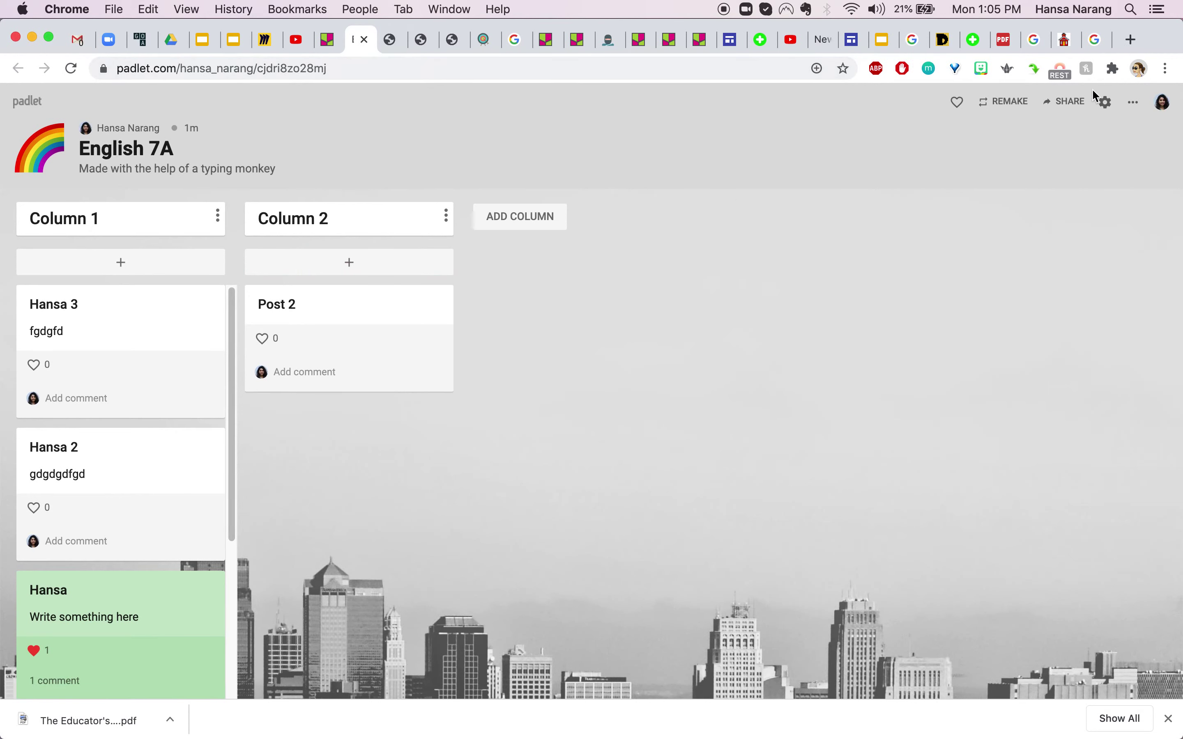
In Modify, turn Attribution on, Comments off, and set Reactions to Star.
click(1107, 102)
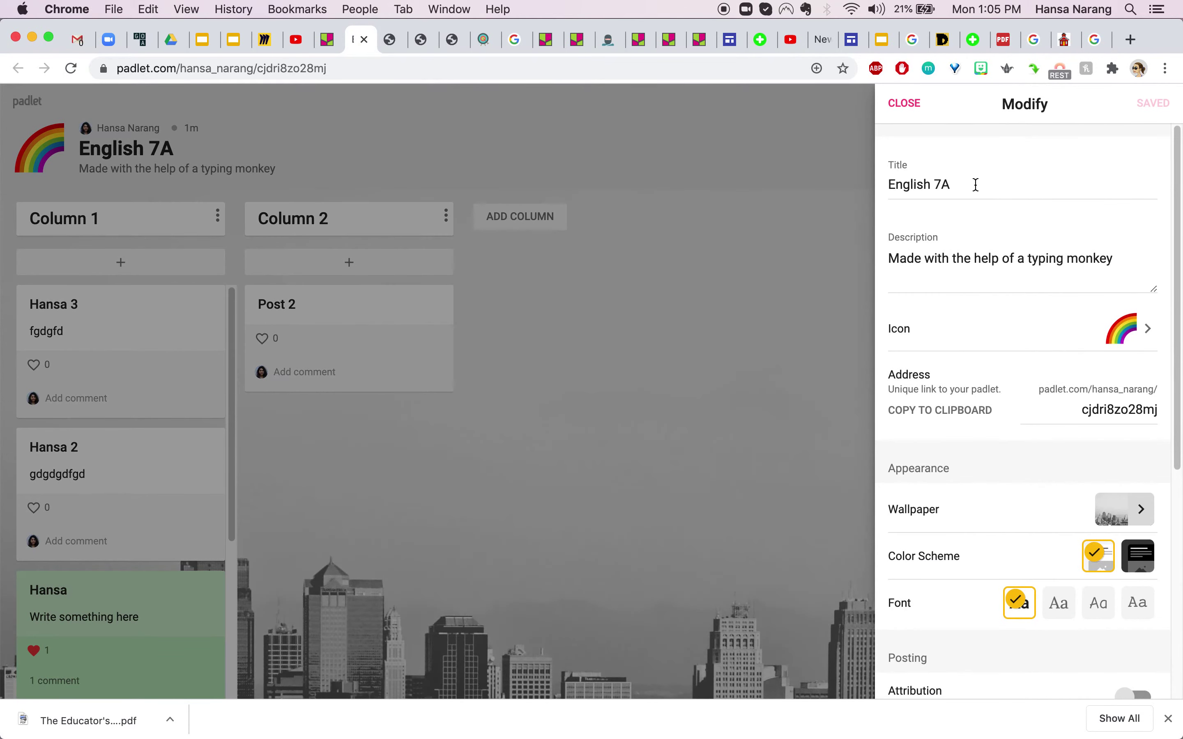
double_click(967, 184)
double_click(983, 255)
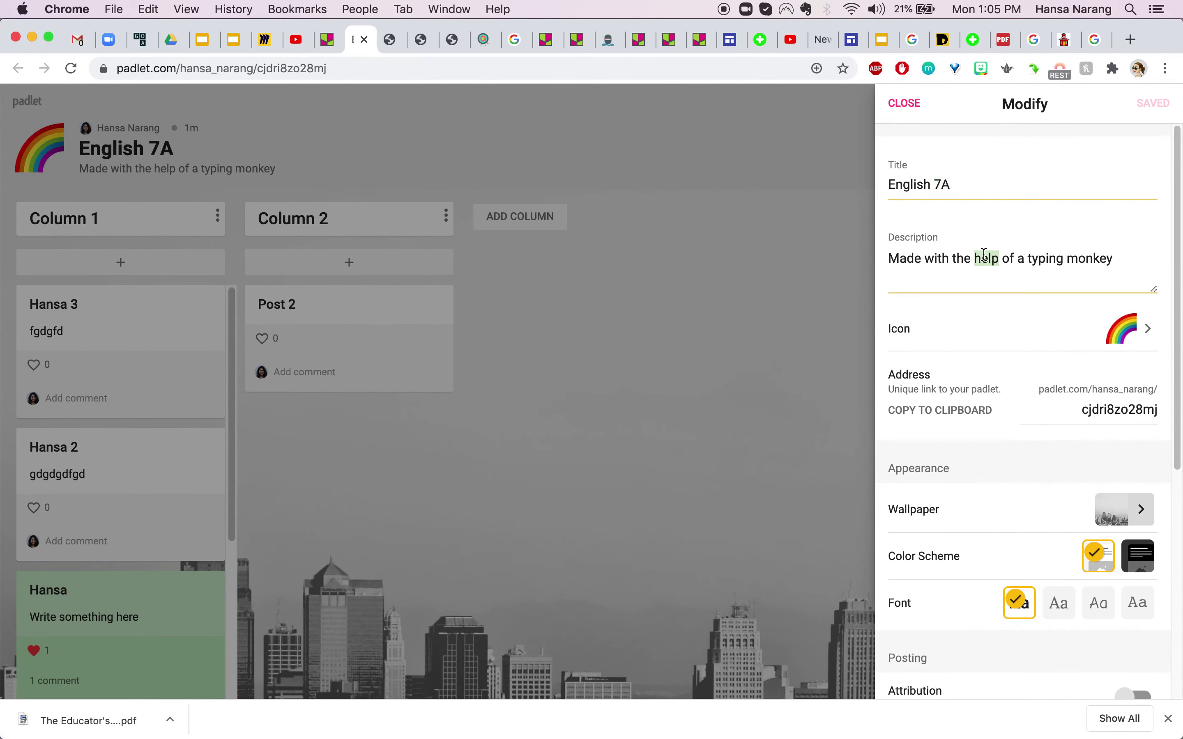
scroll(1046, 444, down, 10)
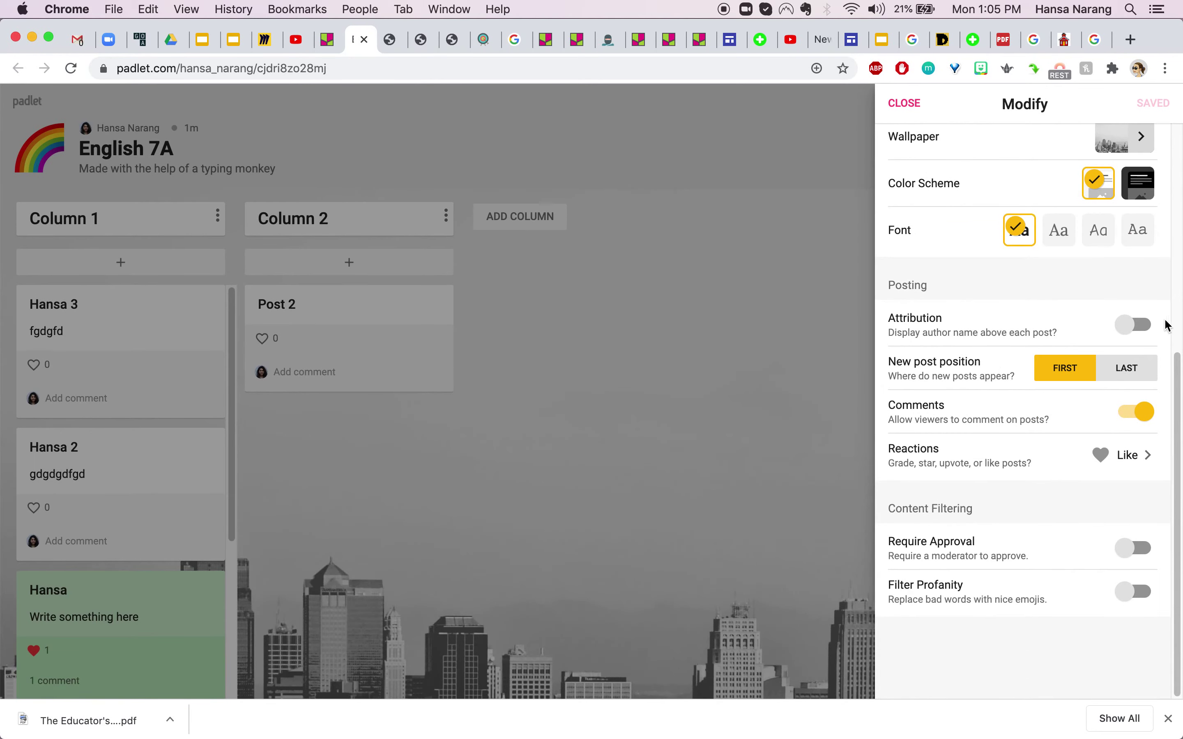
click(1135, 327)
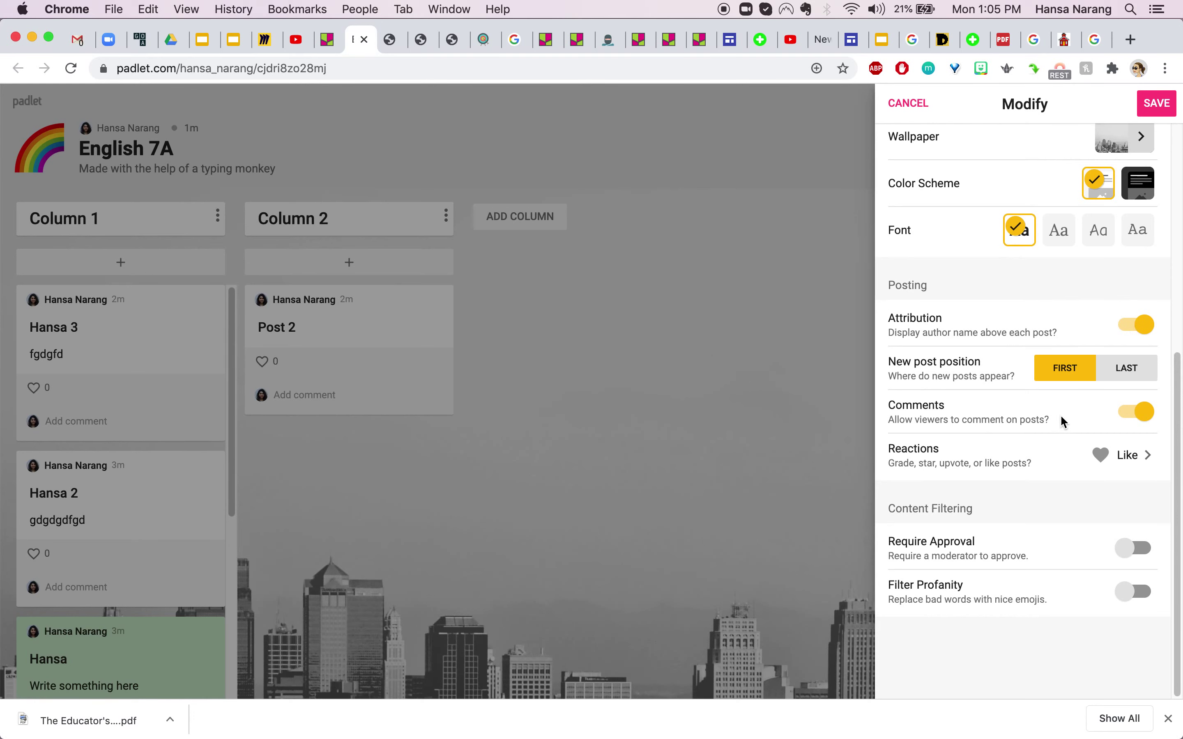
click(1148, 412)
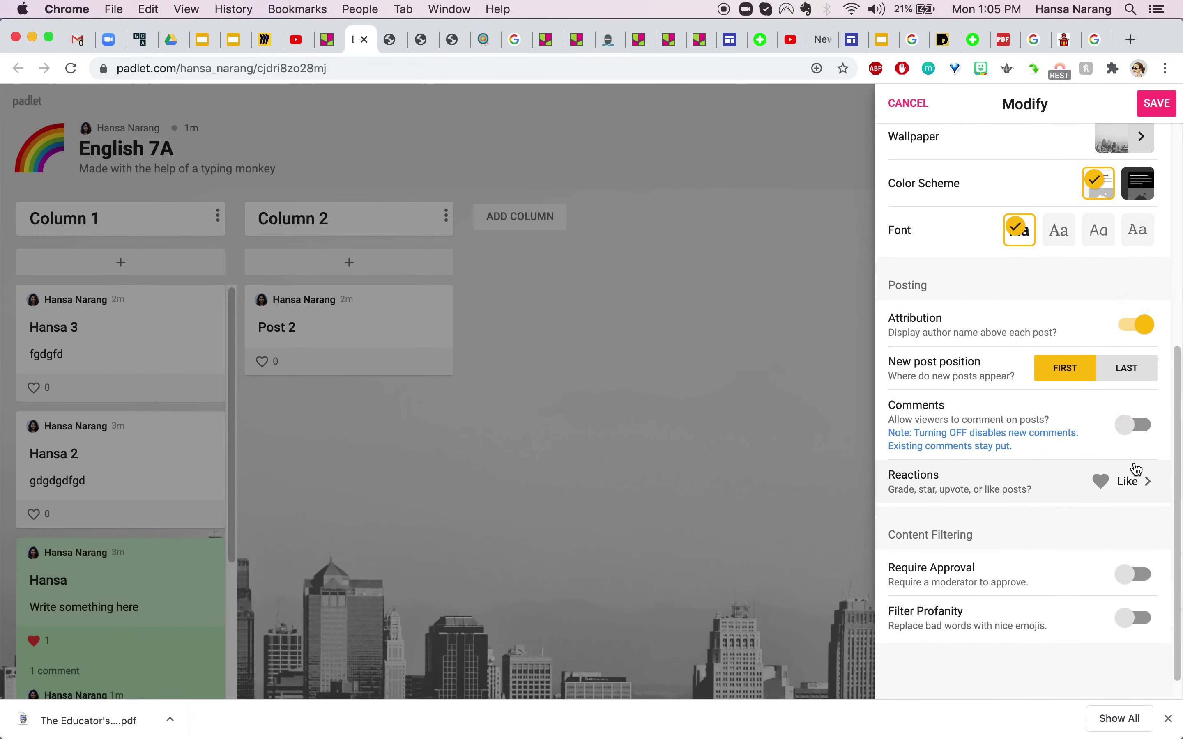
click(1134, 488)
click(1143, 249)
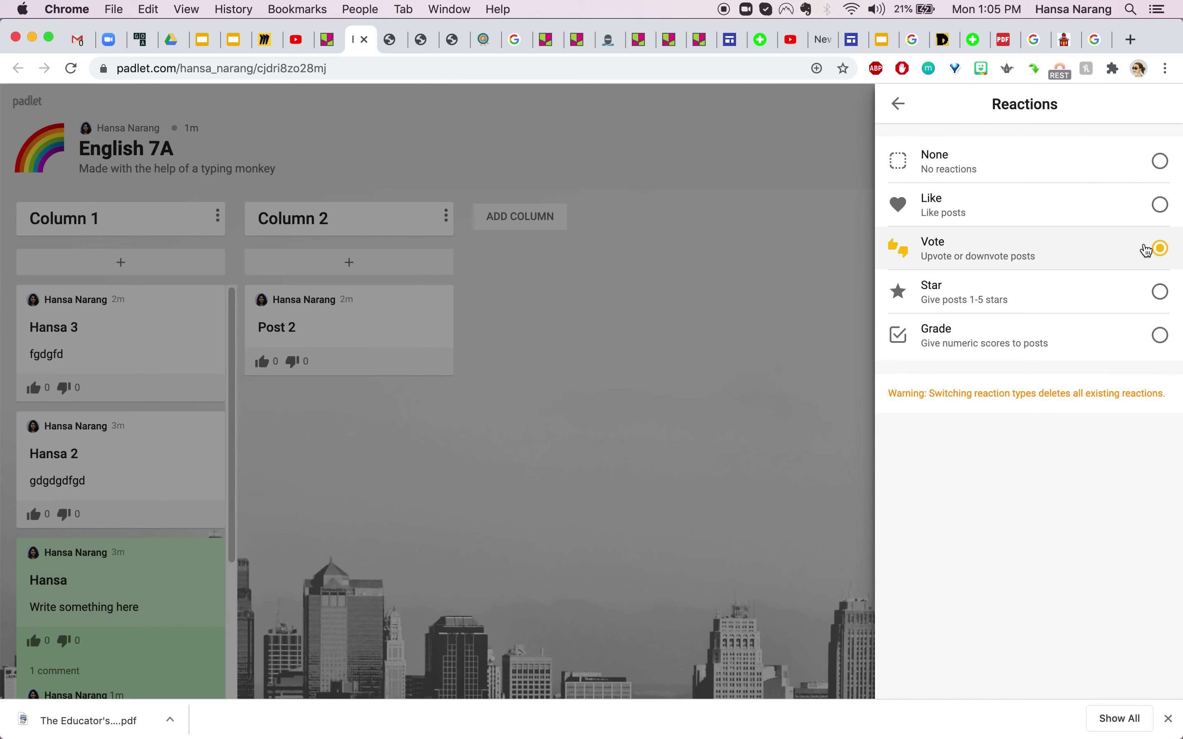
click(1125, 303)
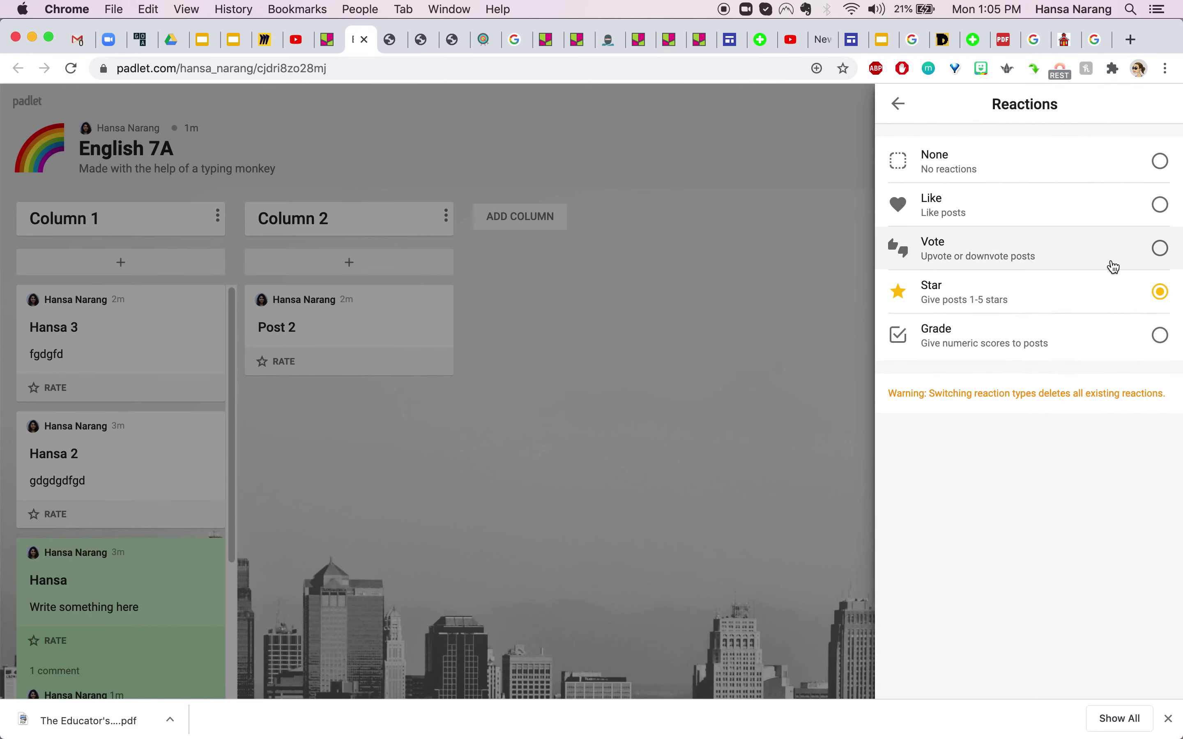
Turn on Require Approval and save the board settings.
click(897, 104)
scroll(1039, 588, down, 1)
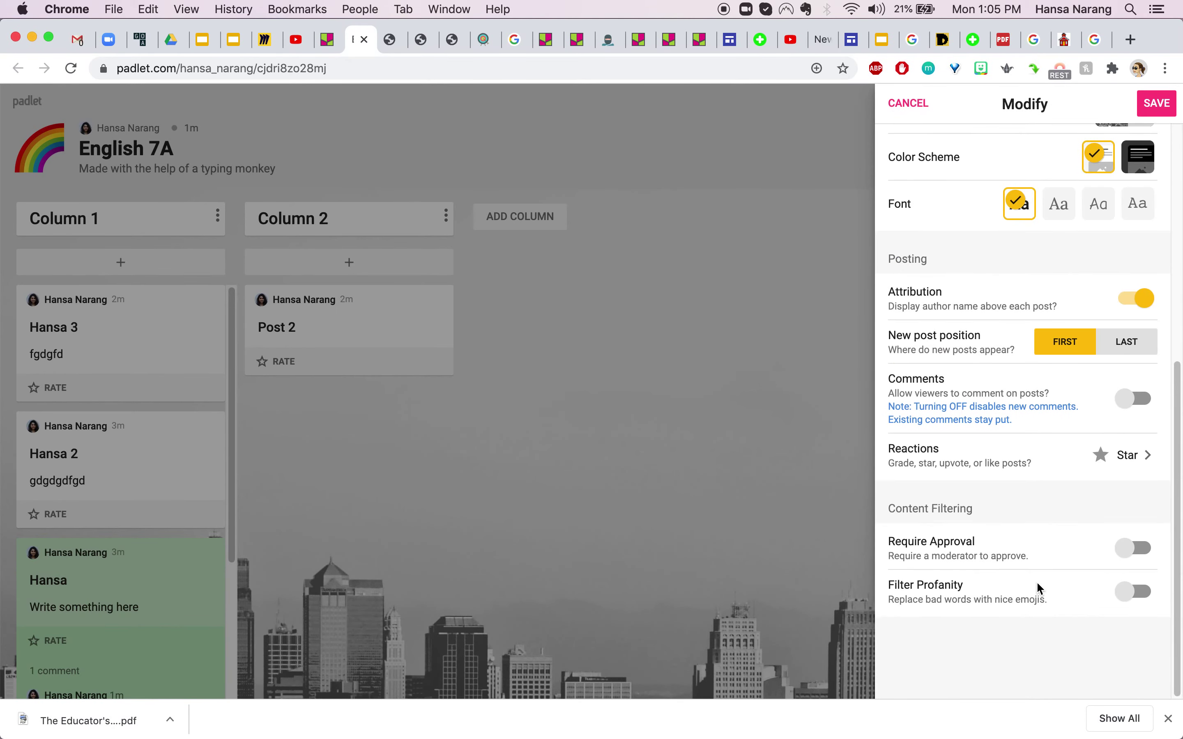
click(1124, 551)
scroll(1046, 530, up, 8)
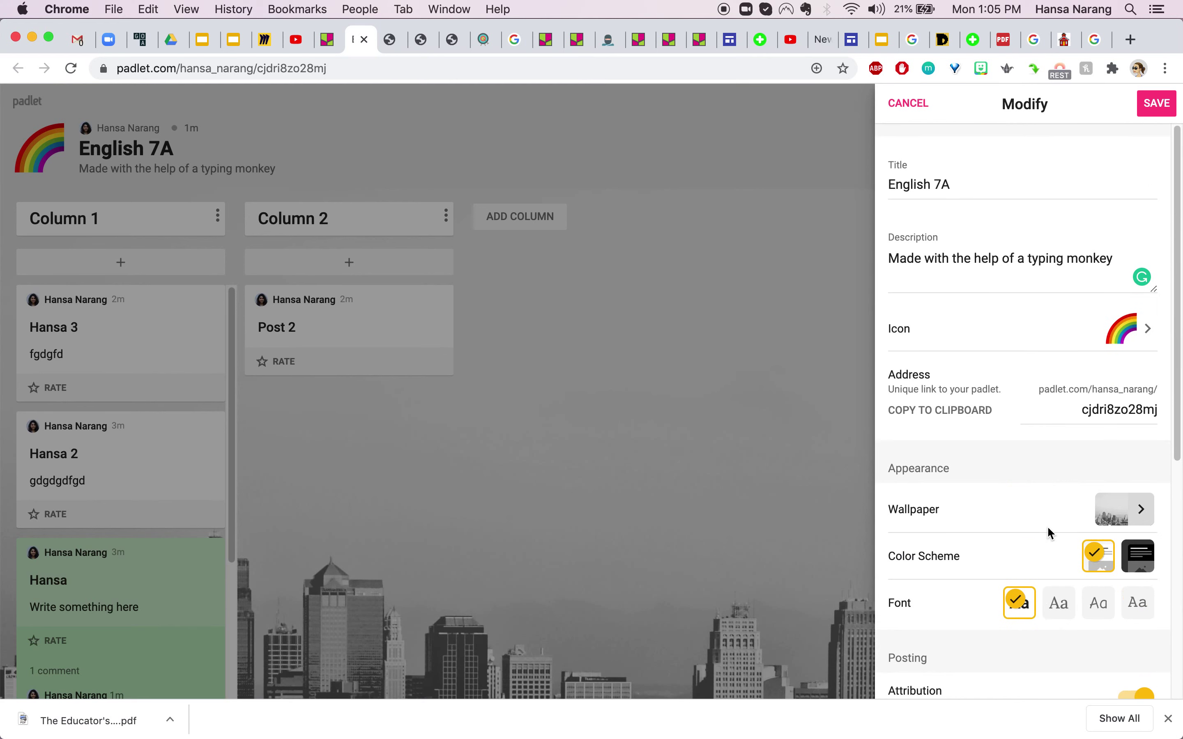
scroll(1046, 526, down, 8)
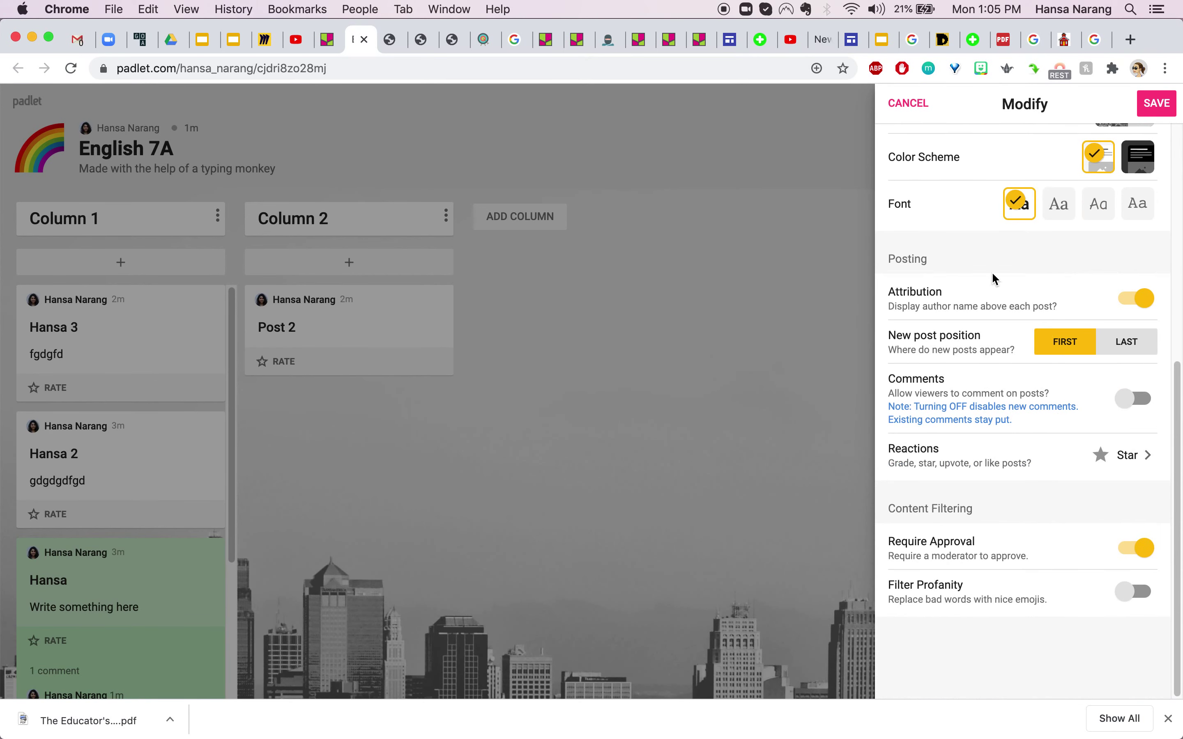
click(1157, 111)
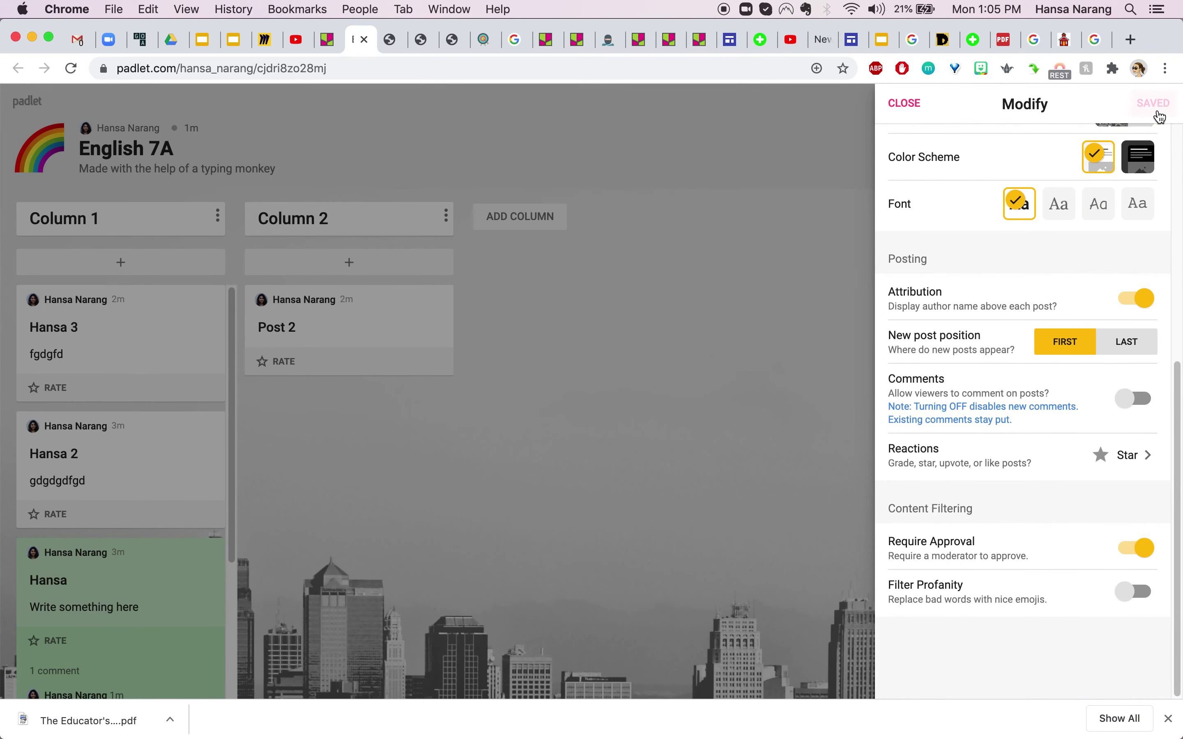
Close the Modify panel and open the English 7A board's full actions menu.
click(900, 108)
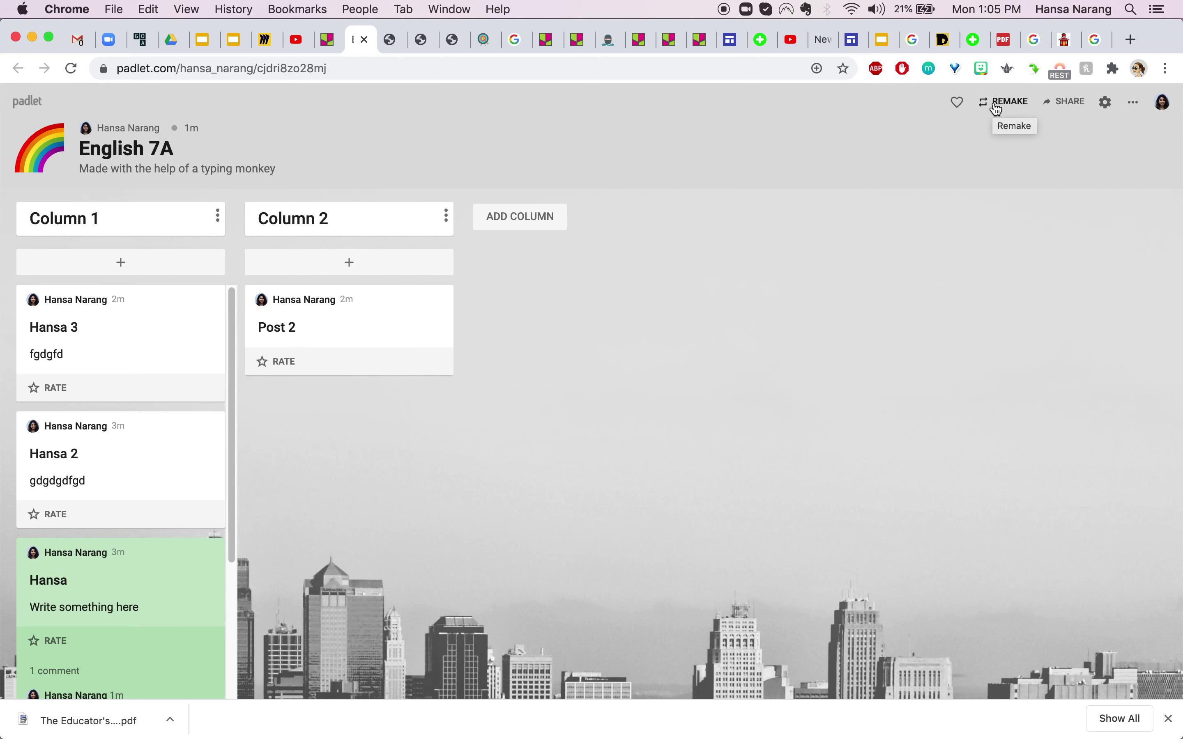
click(1134, 102)
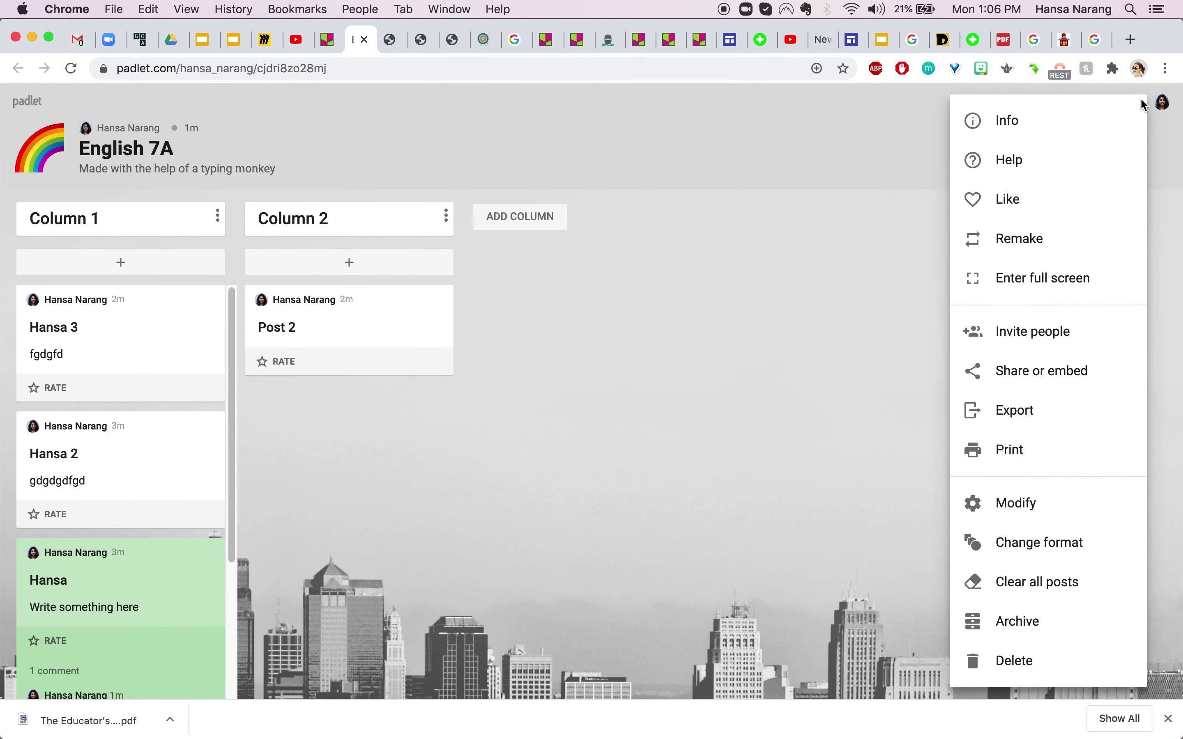